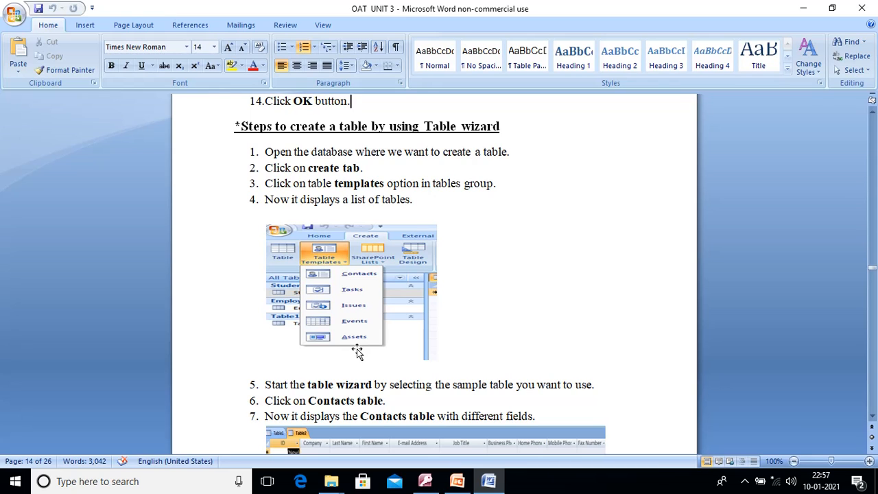
Step: Read the notes on creating a table with the Table wizard, down to the instructions for adding a new field
key("Down")
key("Down")
key("Down")
key("Down")
key("Down")
key("Down")
key("Down")
key("Down")
key("Down")
key("Down")
key("Down")
key("Down")
key("Down")
key("Down")
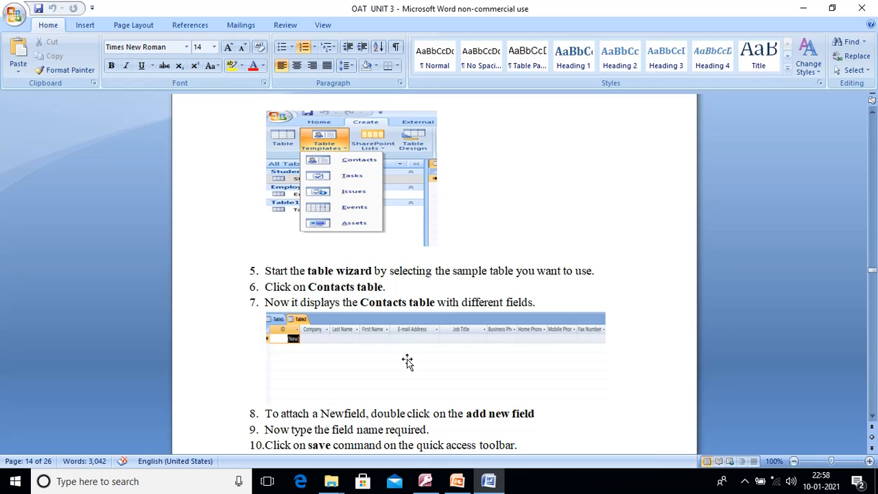
Step: Switch to the employee database in Microsoft Access and close the open Employee table
left_click(423, 483)
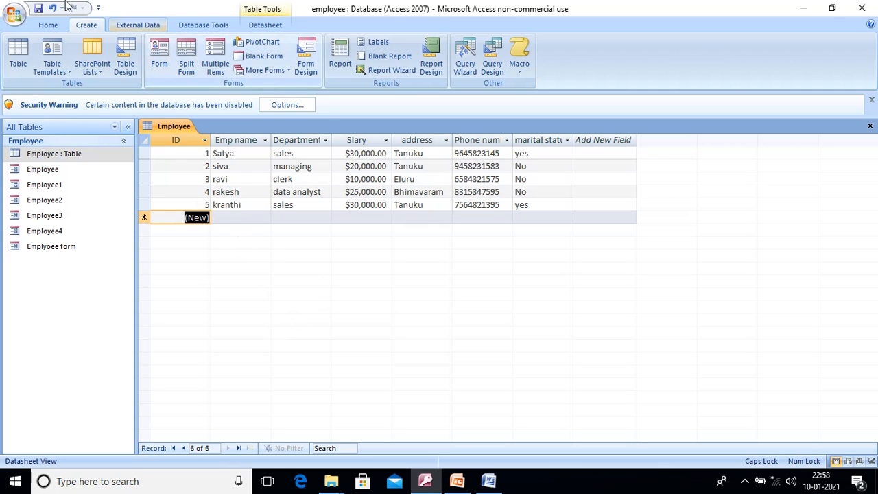
right_click(173, 134)
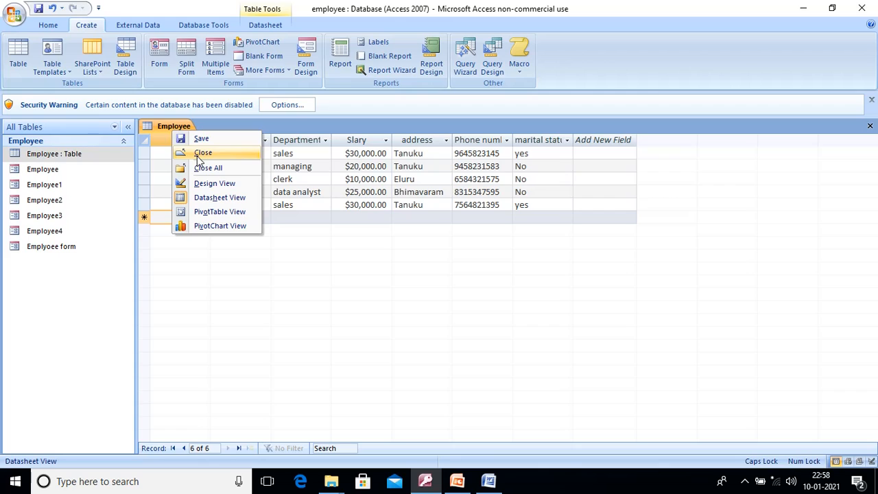
left_click(198, 158)
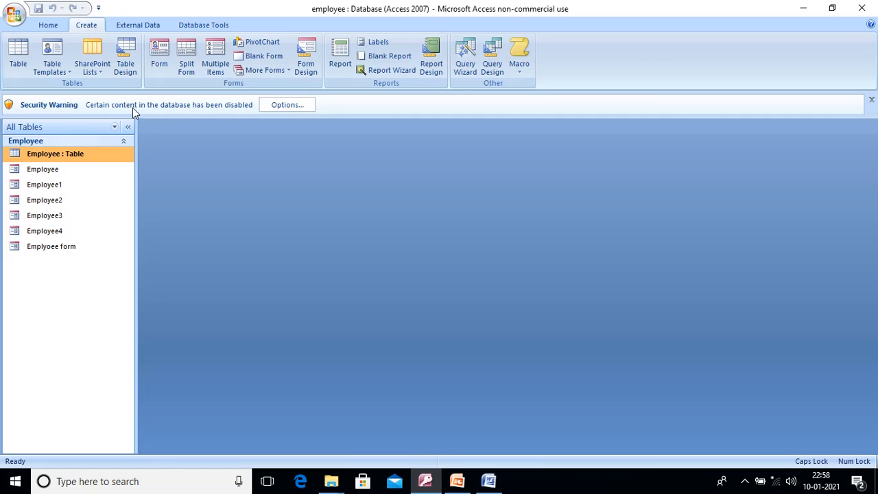
Step: Create a table from the Contacts template and look over its fields from ID to Add New Field
left_click(59, 75)
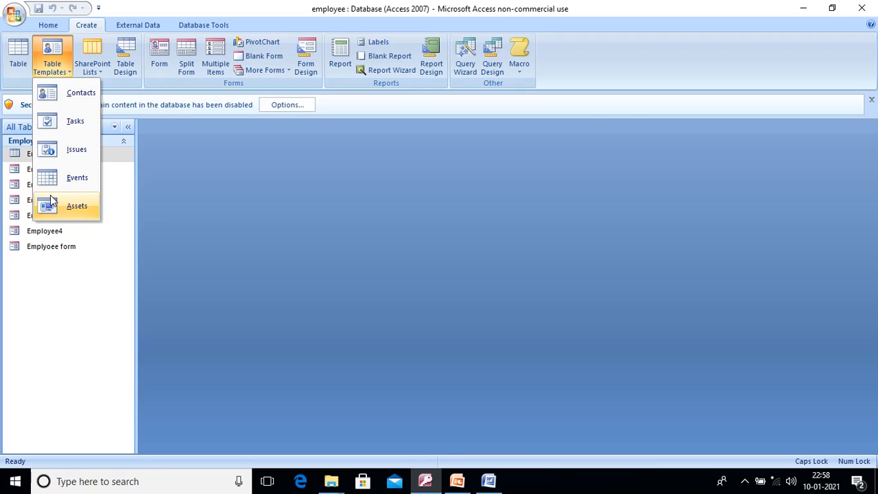
left_click(77, 105)
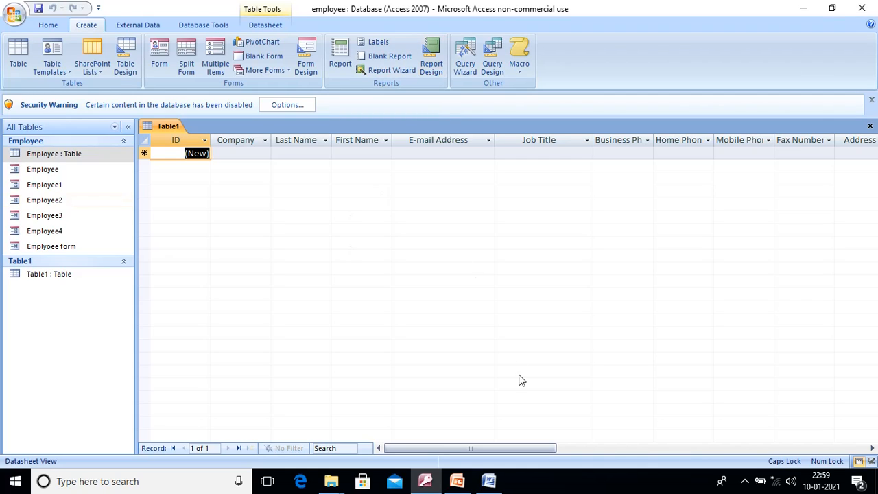
left_click(615, 450)
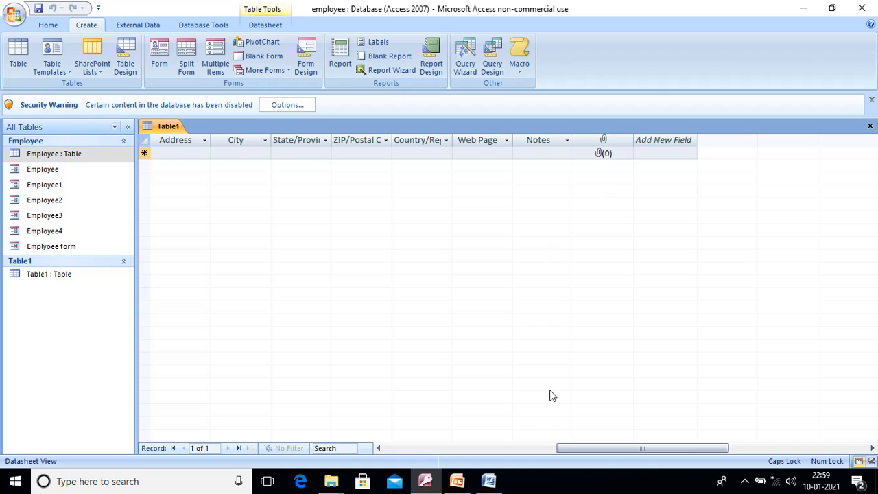
left_click(500, 447)
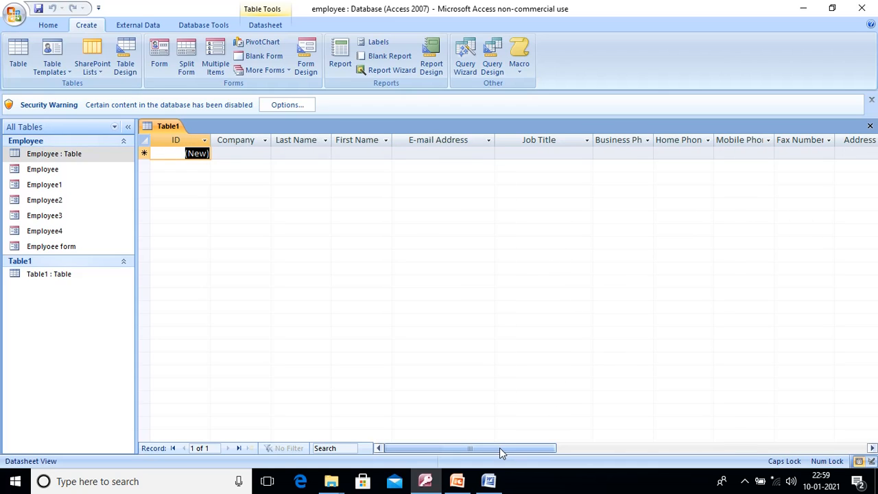
Step: Save the new contacts table under the name EXAMPLE
right_click(168, 126)
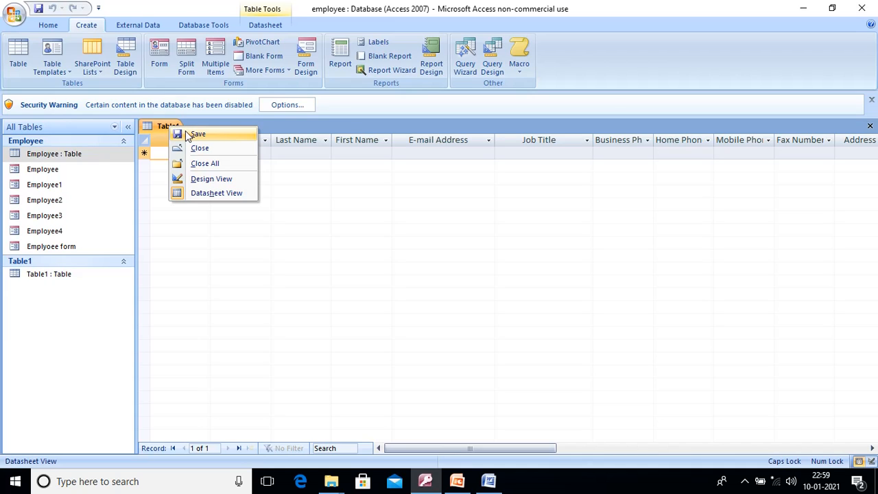
left_click(39, 9)
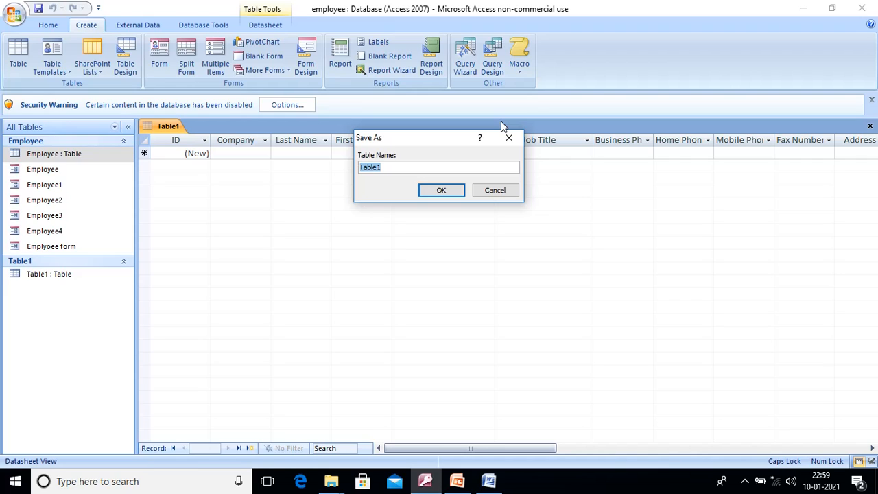
type("EXAMPLE")
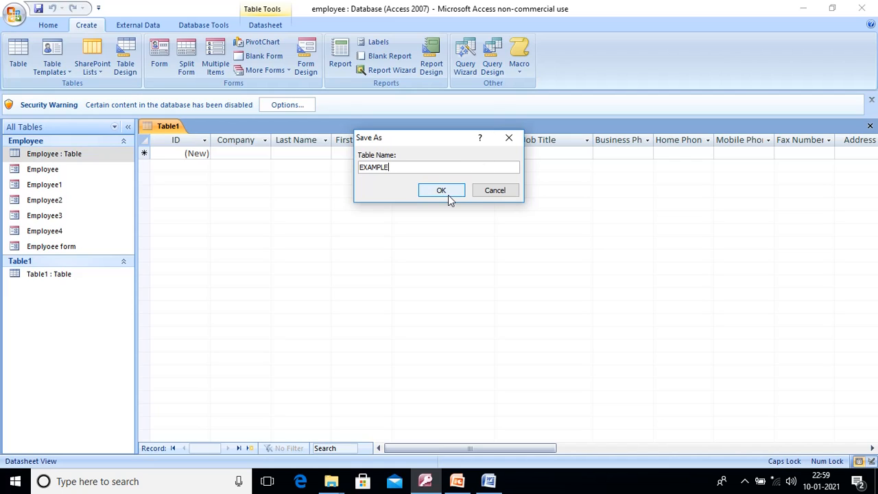
left_click(449, 195)
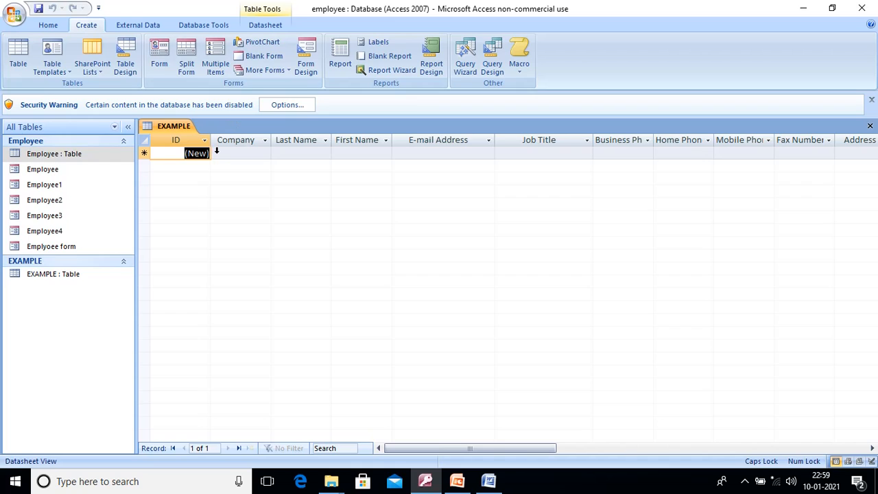
Step: Fill in the first record with company NIDRNT and a sample last name, first name and e-mail address
left_click(227, 154)
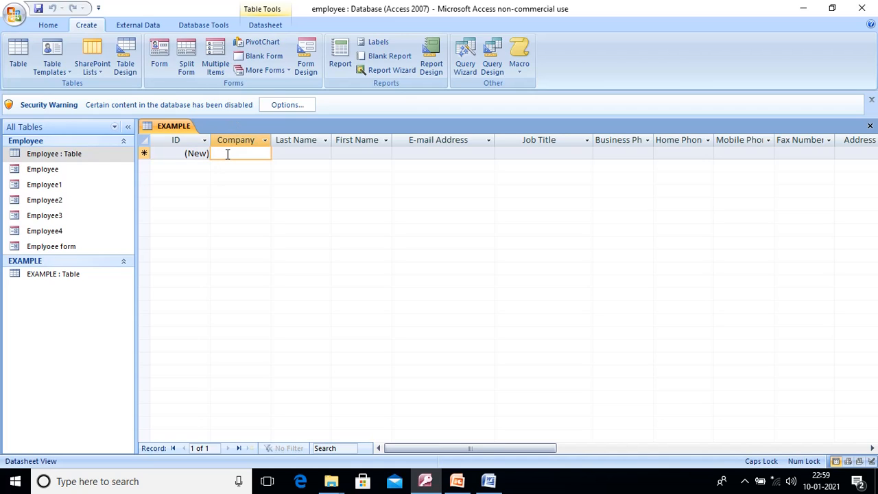
type("NIDRNT")
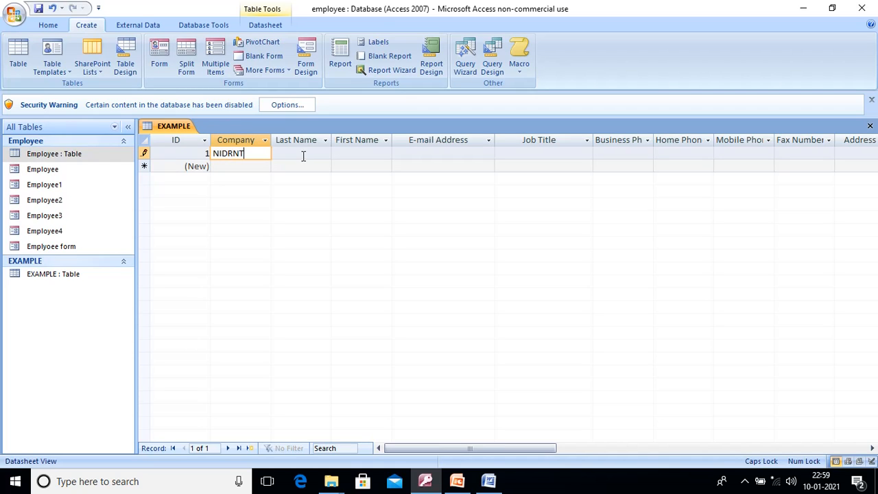
left_click(303, 157)
type("TTHHRT")
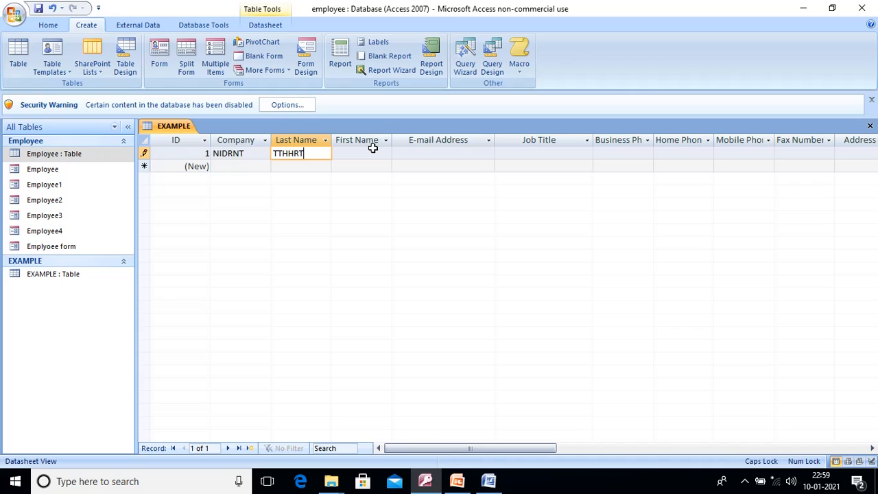
left_click(372, 152)
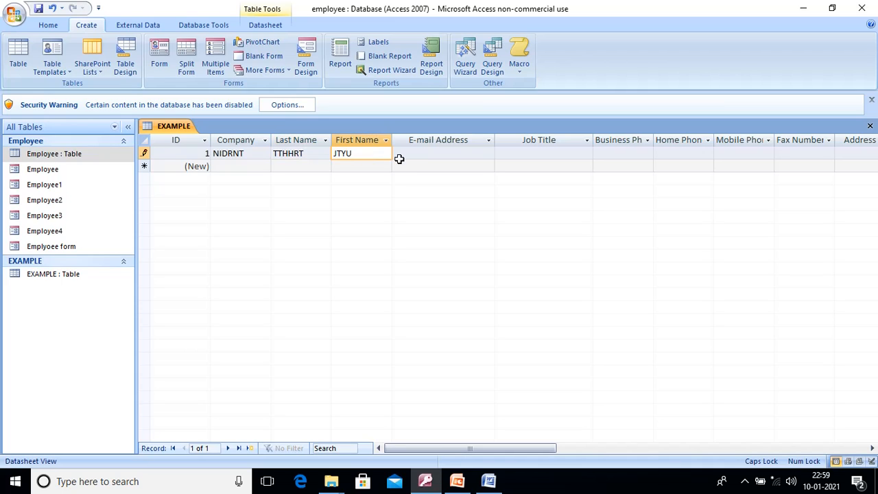
left_click(419, 151)
type("TFYUT")
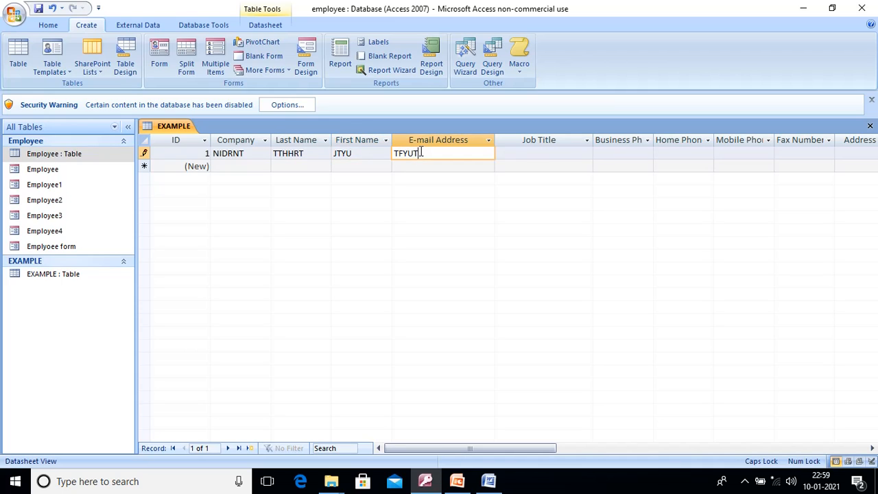
type("TYUTYU")
left_click(554, 152)
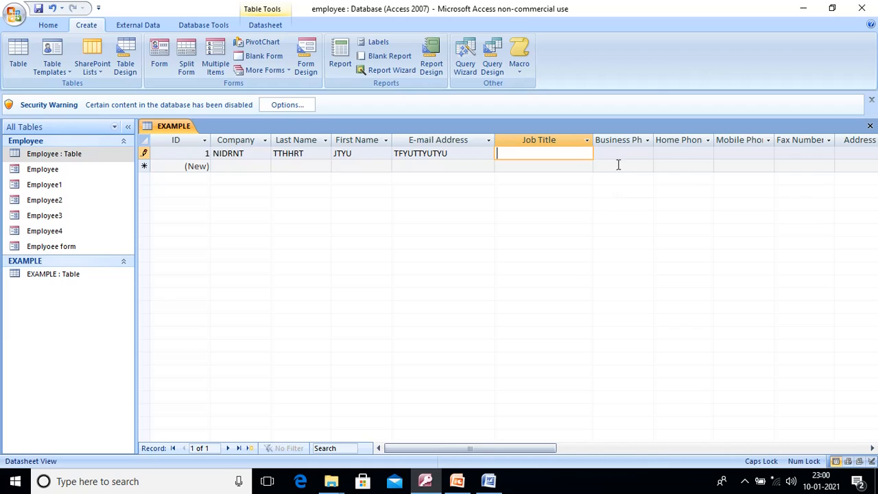
Step: Delete the Business Phone column from the EXAMPLE table permanently
left_click(628, 140)
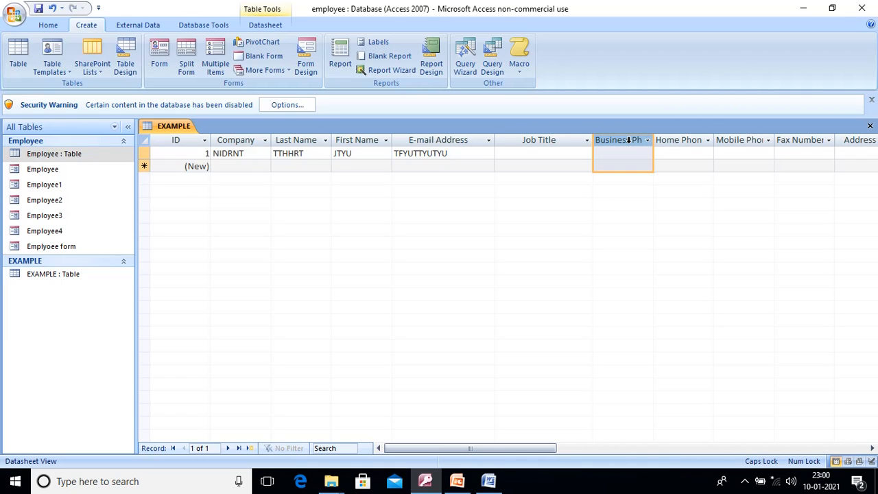
right_click(629, 140)
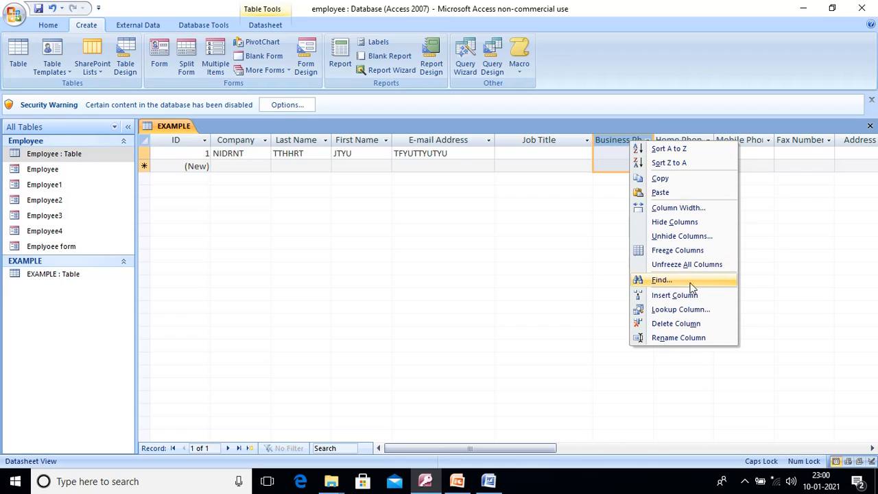
left_click(686, 328)
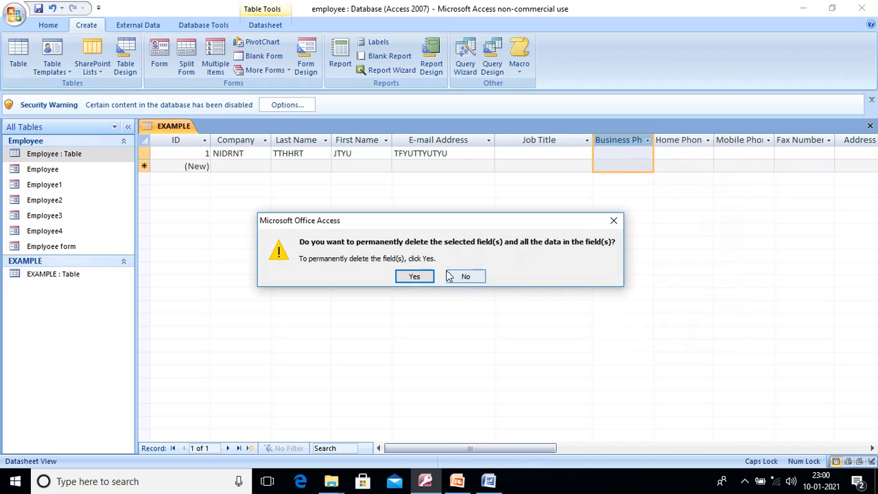
left_click(414, 277)
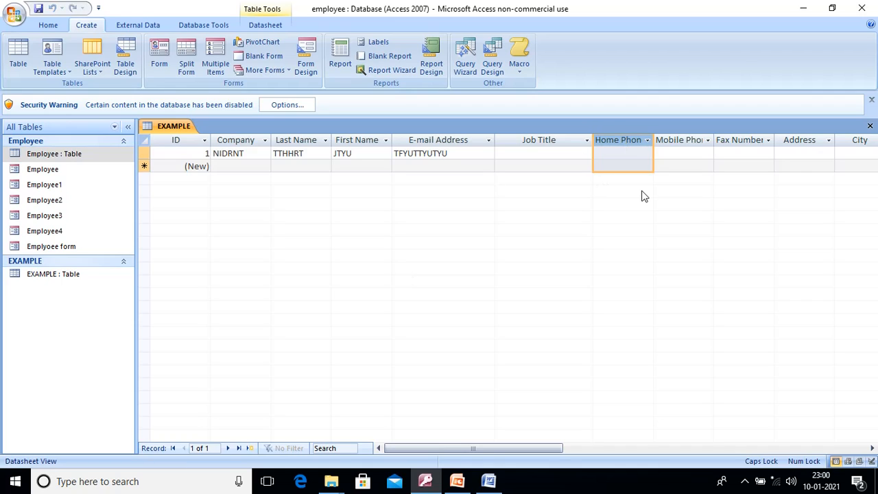
Step: Rename the Home Phone field as Phone
double_click(615, 139)
left_click(620, 140)
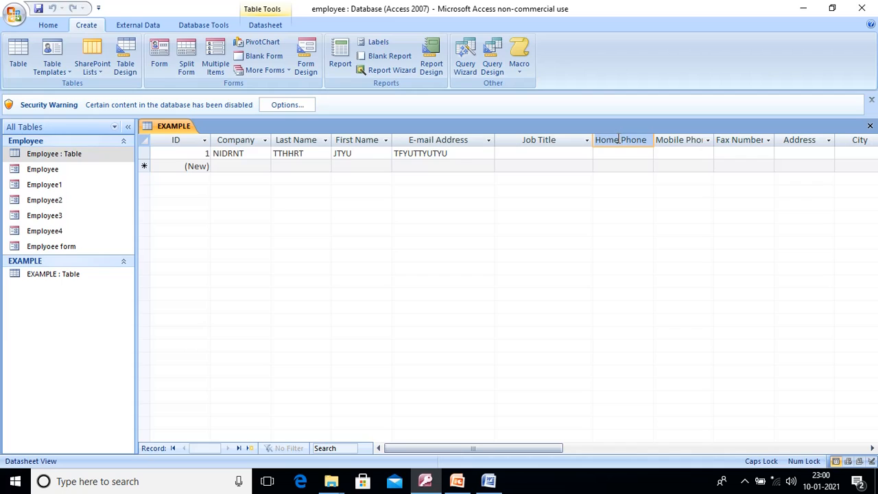
key("BackSpace")
key("BackSpace")
key("BackSpace")
key("BackSpace")
key("Return")
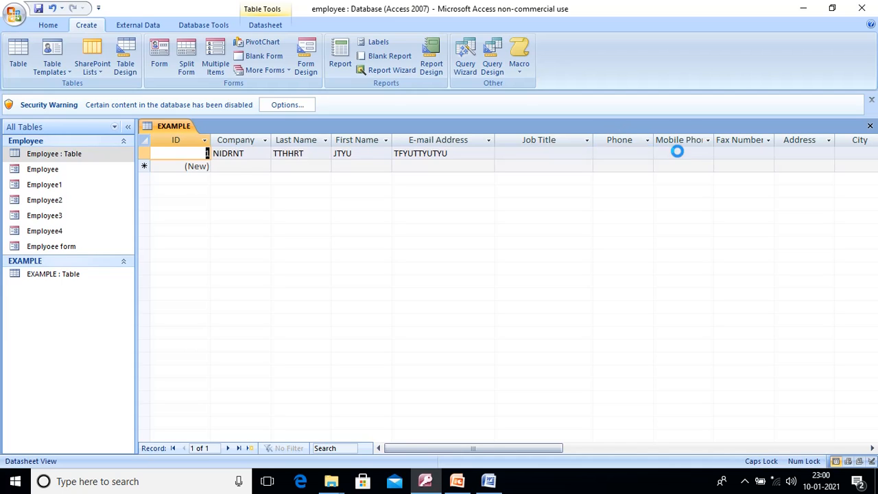
Step: Open the Add New Field heading at the end of the EXAMPLE table for naming, and leave it unnamed
left_click(703, 450)
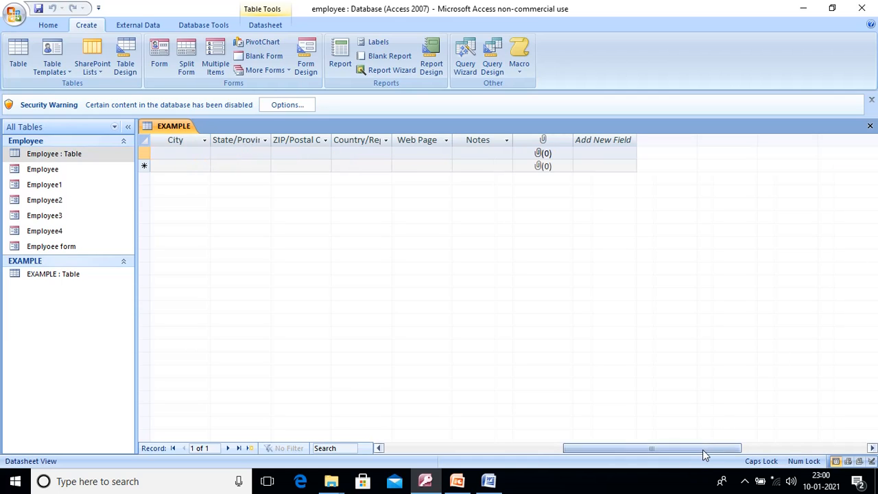
double_click(607, 136)
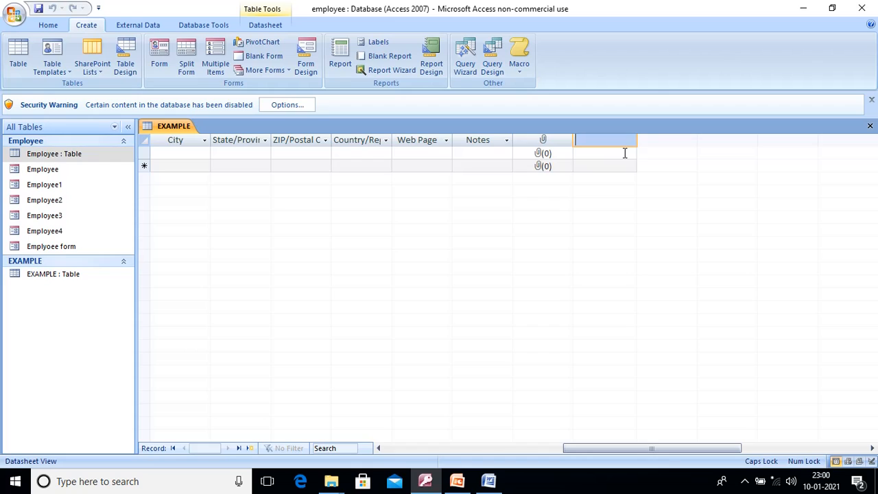
left_click(536, 166)
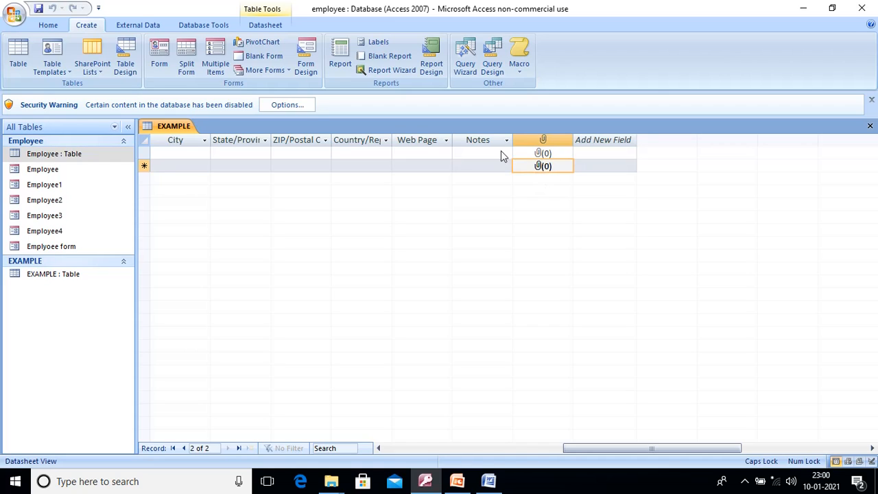
left_click(387, 140)
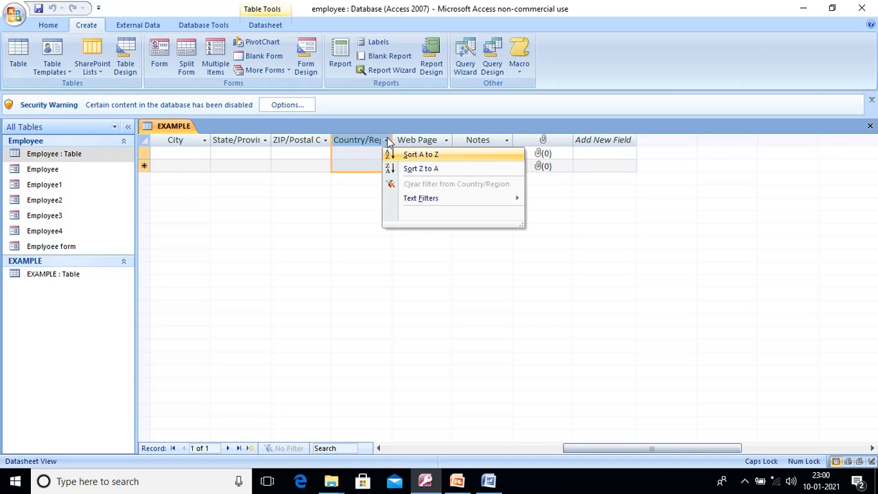
left_click(298, 158)
left_click(298, 157)
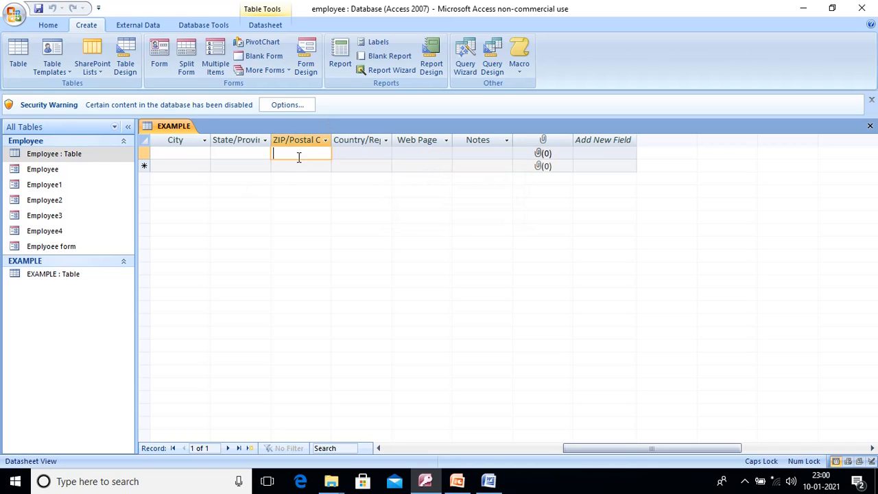
key("Left")
key("Left")
key("Left")
key("Left")
key("Left")
key("Left")
key("Left")
key("Left")
key("Left")
key("Left")
key("Left")
key("Left")
key("Left")
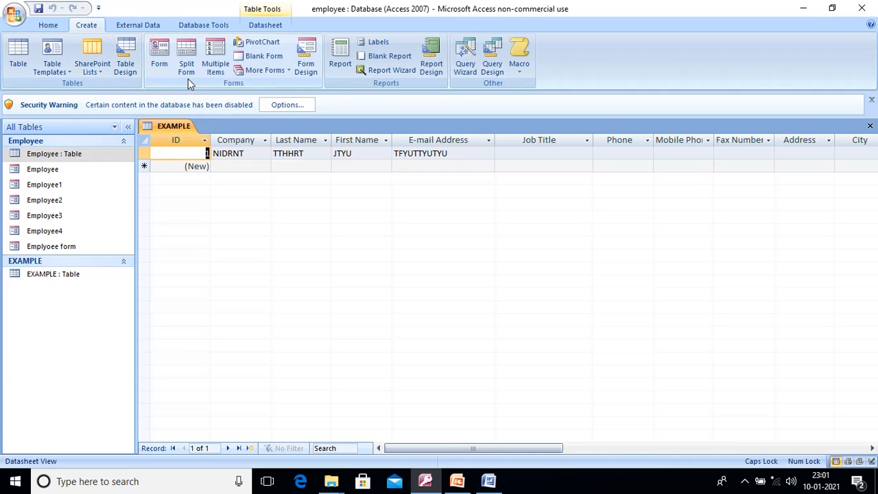
Step: Create another new table from the Contacts template alongside the EXAMPLE table
left_click(66, 73)
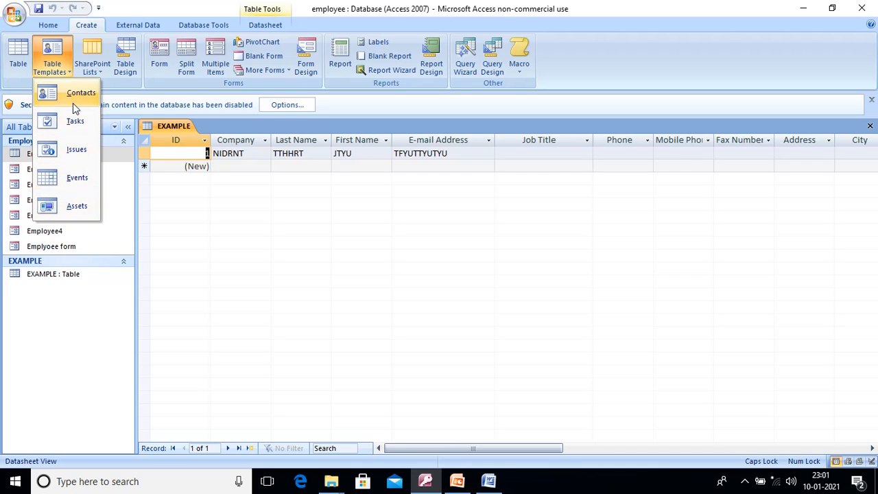
left_click(73, 98)
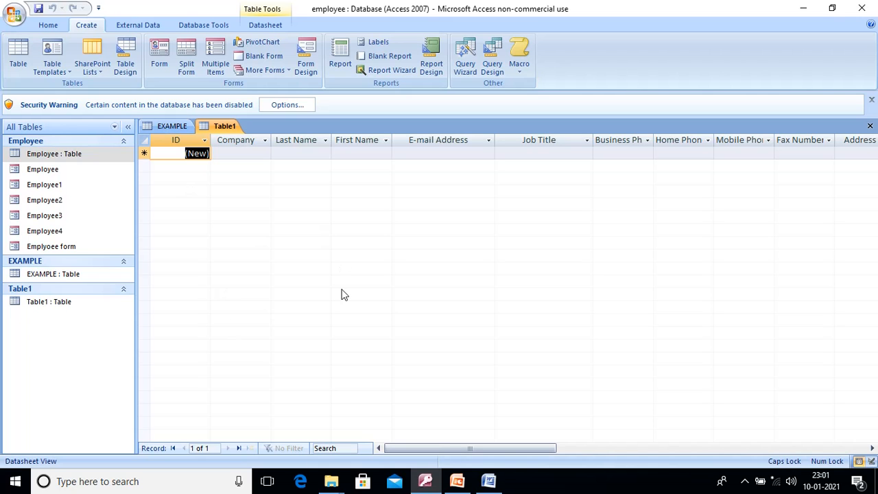
Step: Switch to the Word notes and read the remaining Table wizard steps on adding a field and saving the table
left_click(488, 483)
left_click(489, 483)
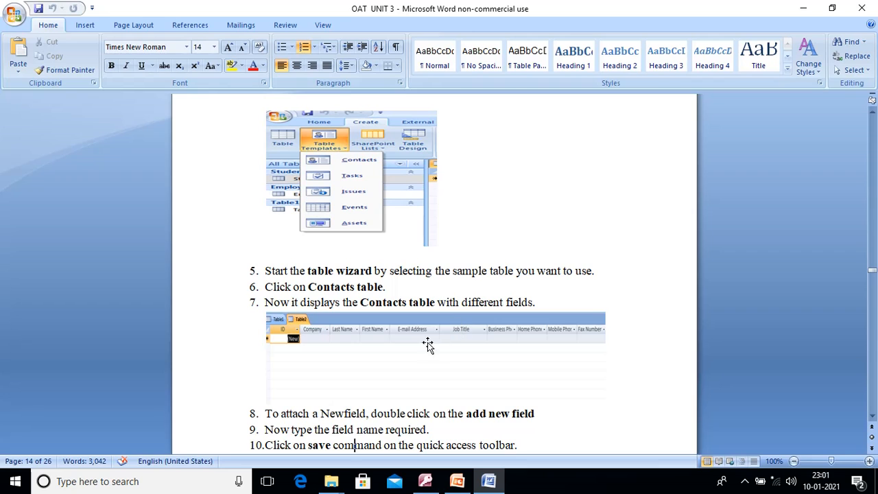
scroll(387, 396, "down", 6)
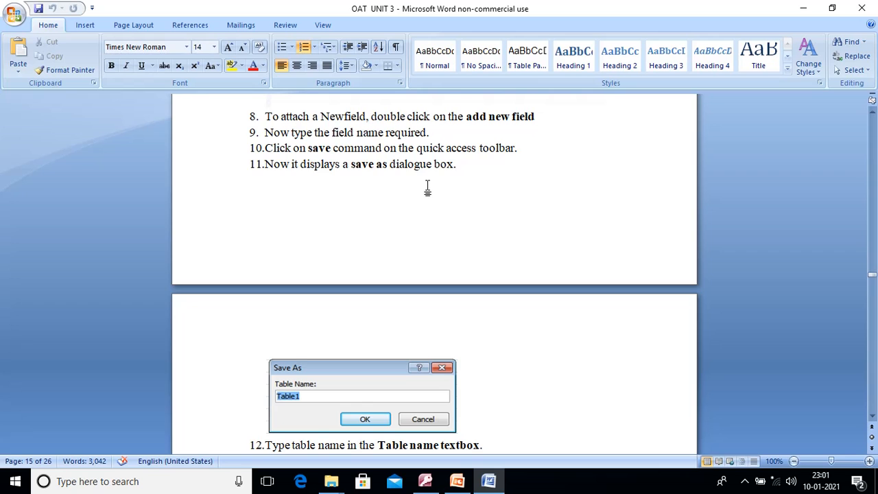
scroll(428, 187, "down", 6)
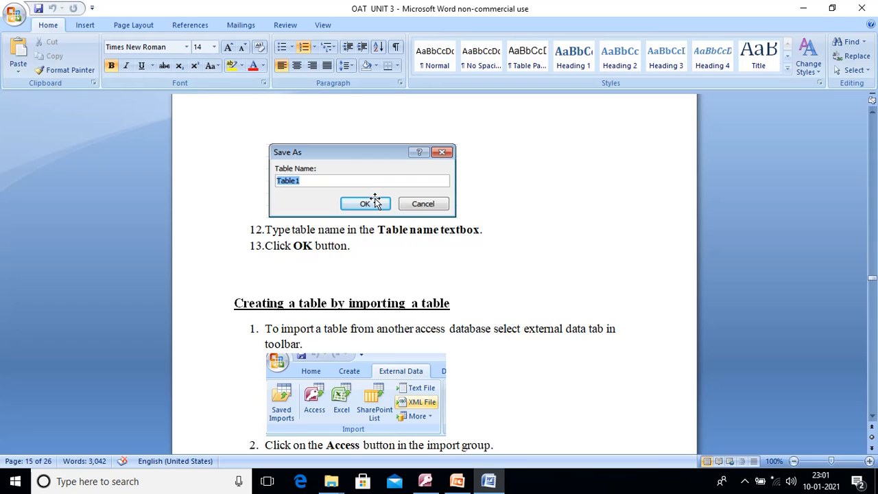
Step: Read the Word notes on creating a table by importing a table, and switch back to the employee database in Access
scroll(375, 199, "down", 5)
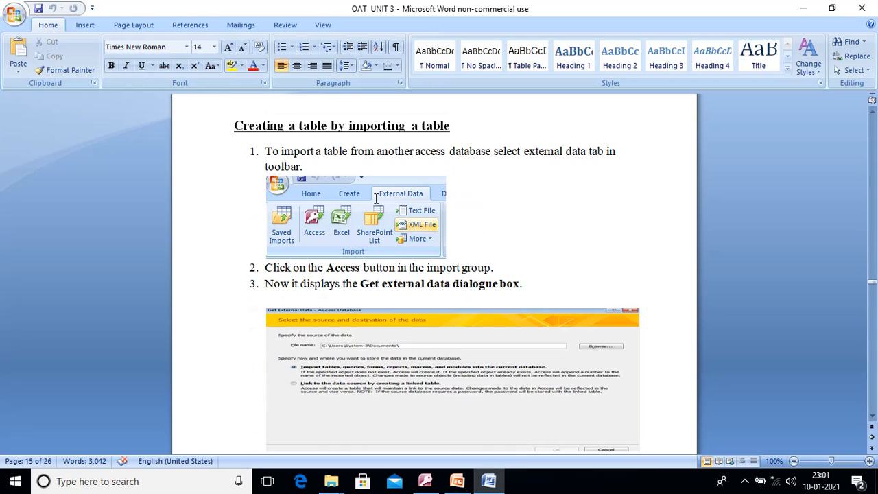
key("Down")
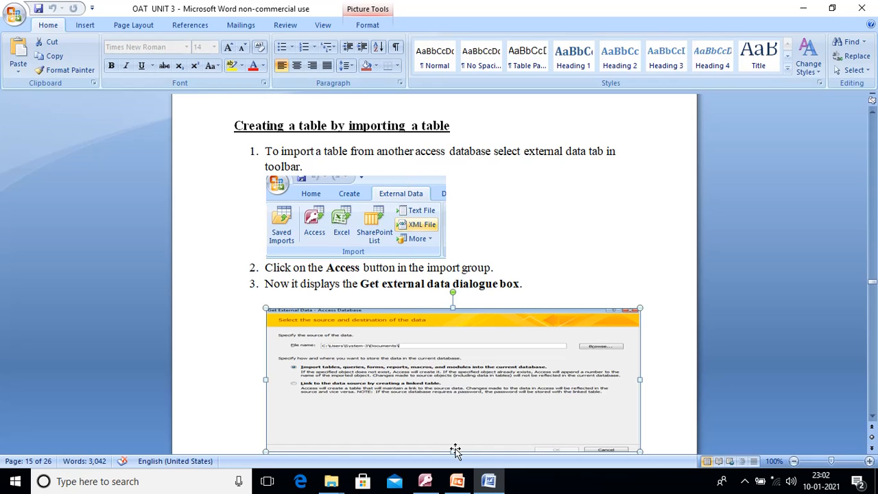
left_click(425, 481)
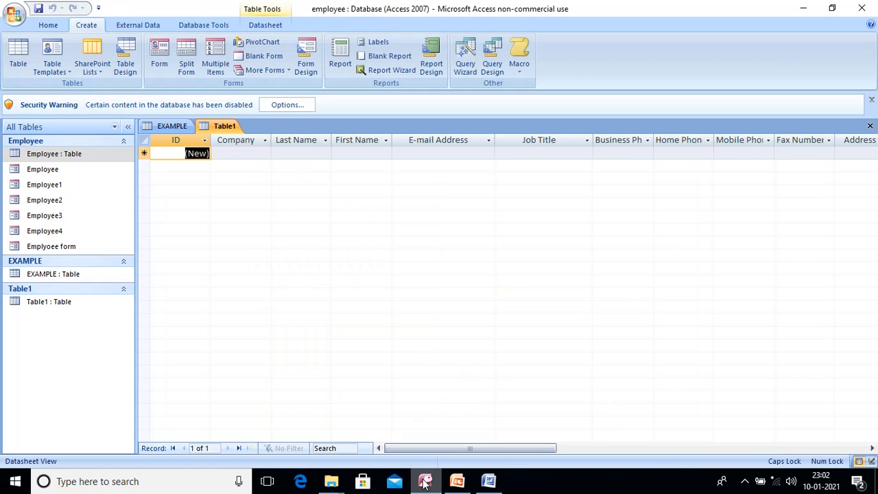
Step: Close all open tables, discarding the changes to the unsaved Table1
right_click(230, 127)
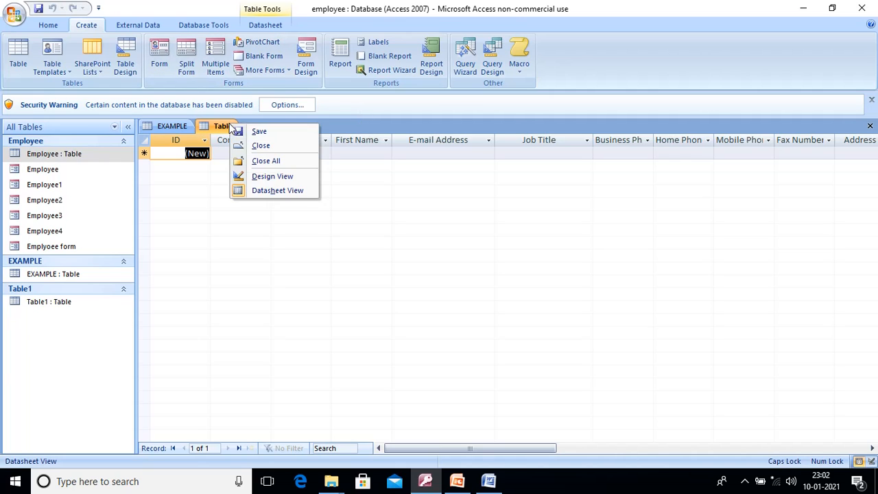
left_click(267, 164)
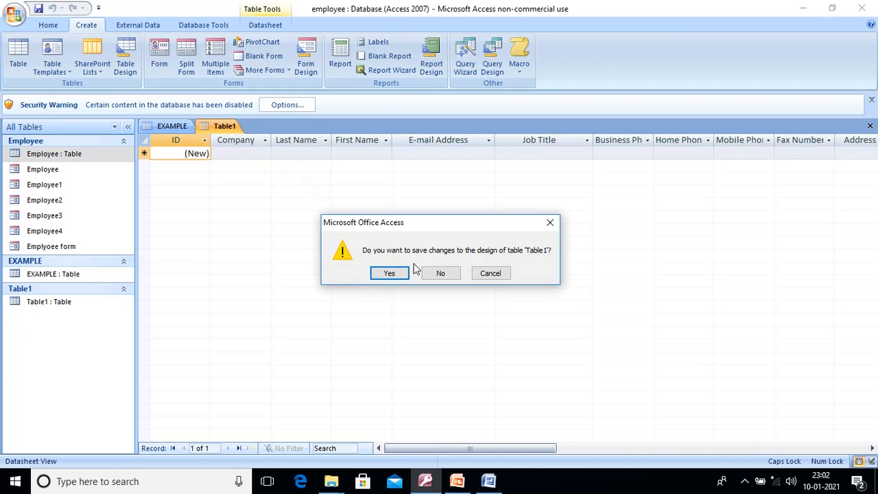
left_click(432, 276)
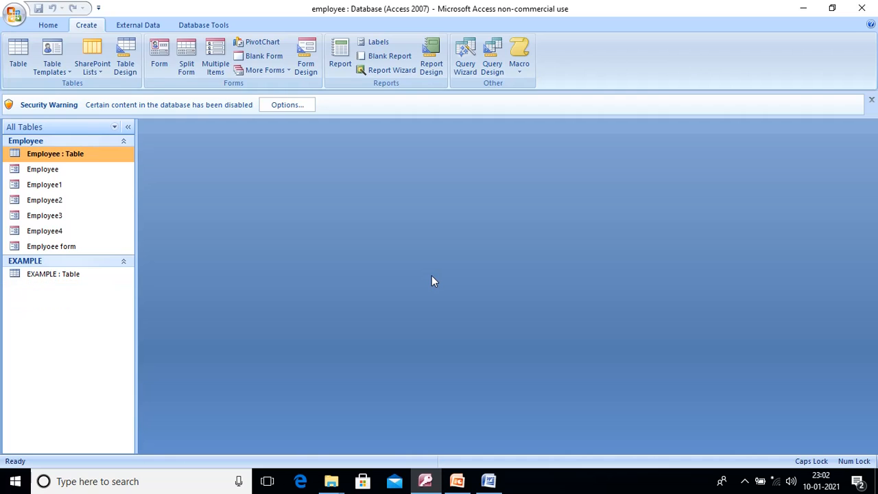
Step: Review the available external data import sources, including the additional file formats, without choosing one
left_click(143, 27)
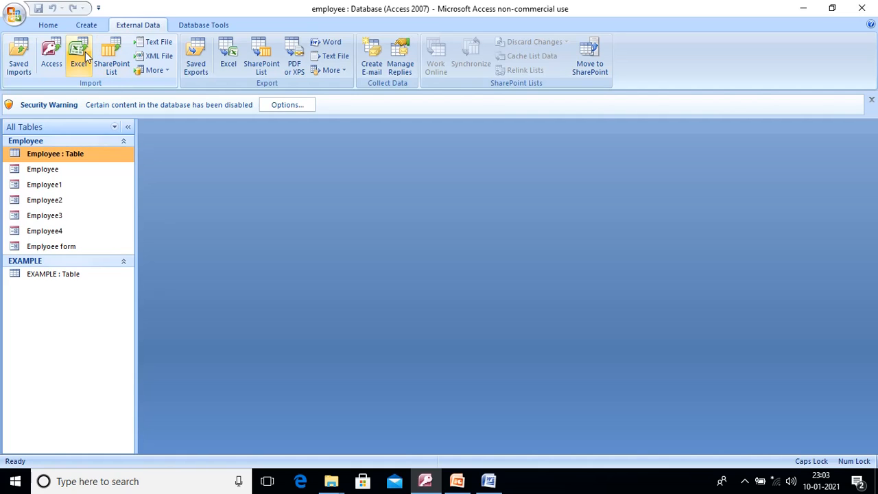
left_click(164, 72)
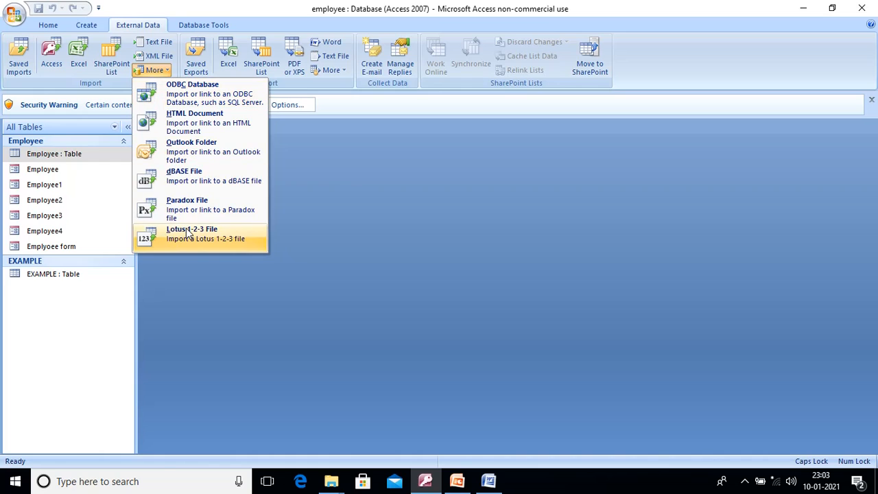
left_click(343, 183)
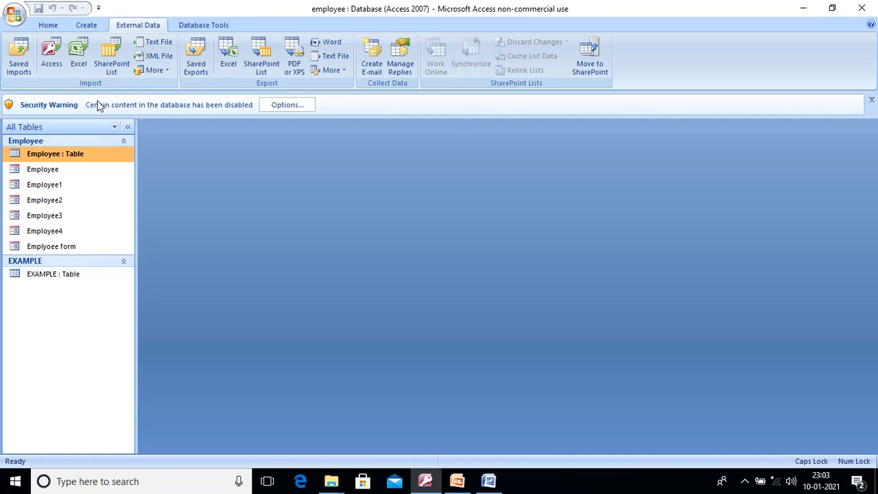
Step: Start an import of Access objects into the current database from EMPLOYEE DATABASE.accdb on the Desktop
left_click(49, 55)
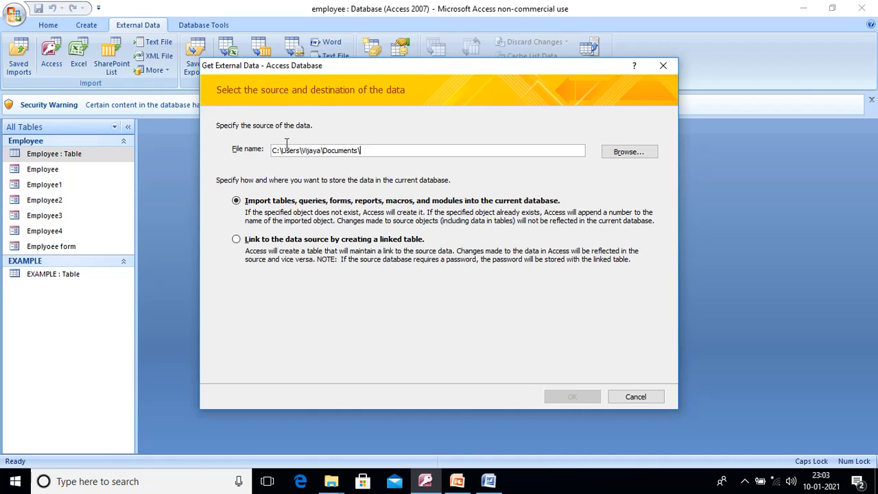
left_click(622, 154)
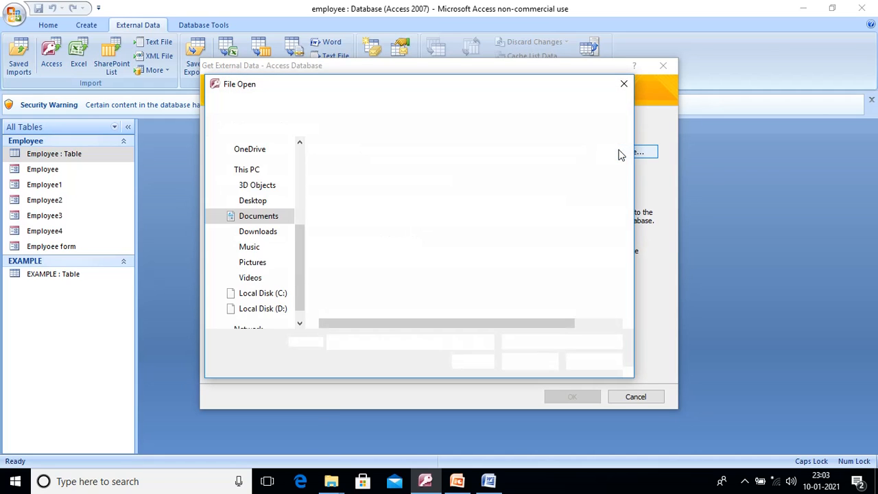
left_click(271, 204)
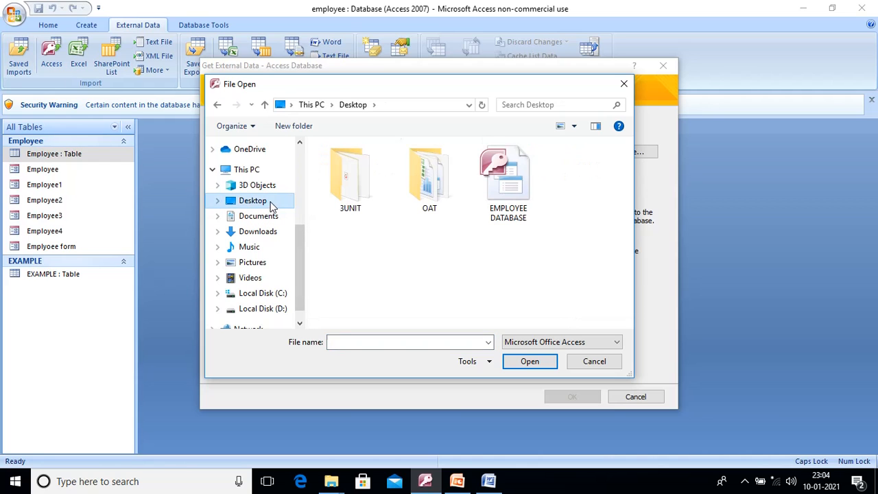
double_click(514, 182)
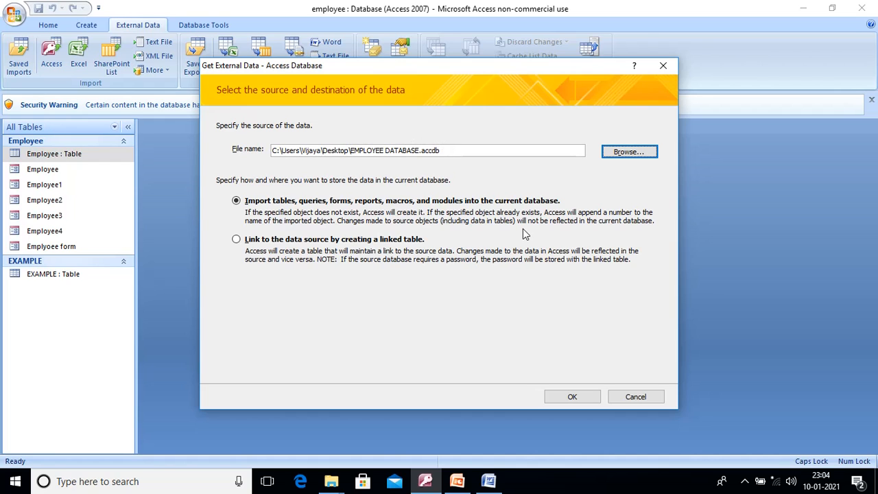
left_click(573, 398)
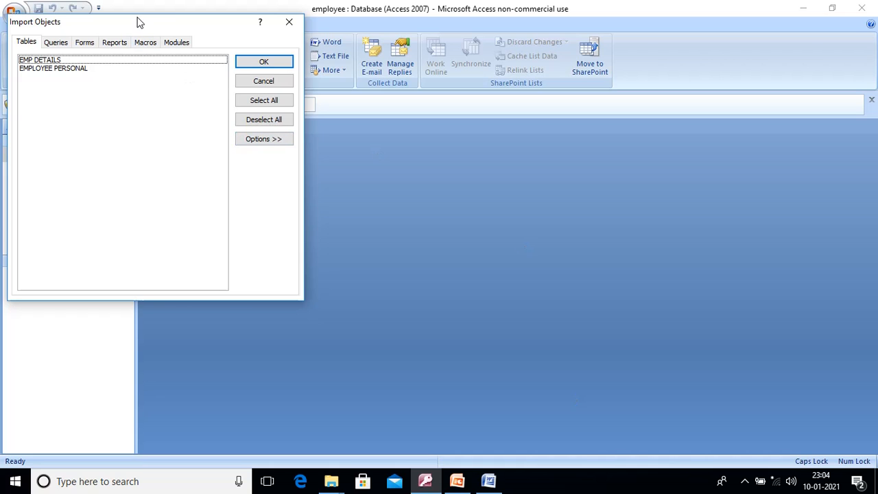
left_click_drag(138, 23, 403, 43)
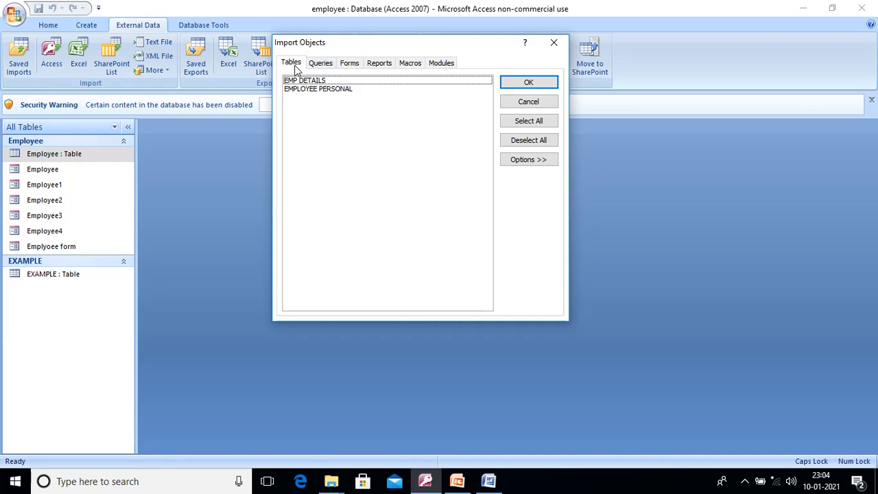
Step: Look through the queries, forms, reports, macros and modules offered for import, and return to the tables
left_click(317, 65)
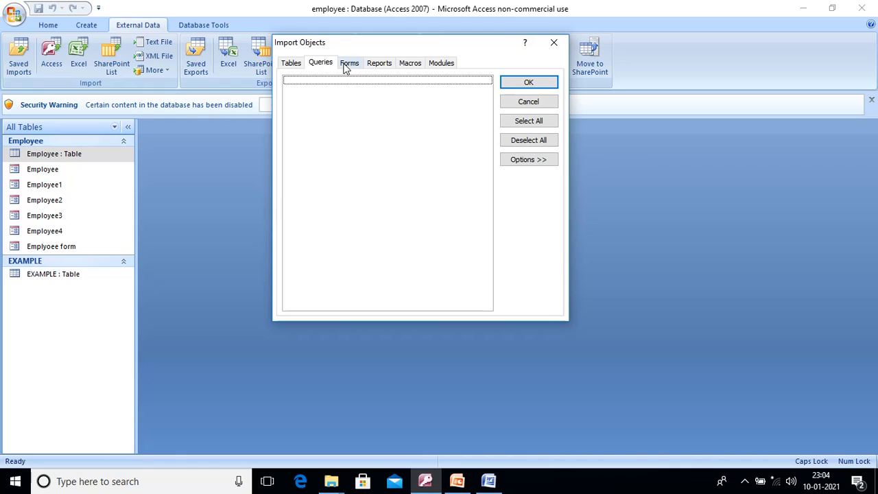
left_click(346, 66)
left_click(392, 64)
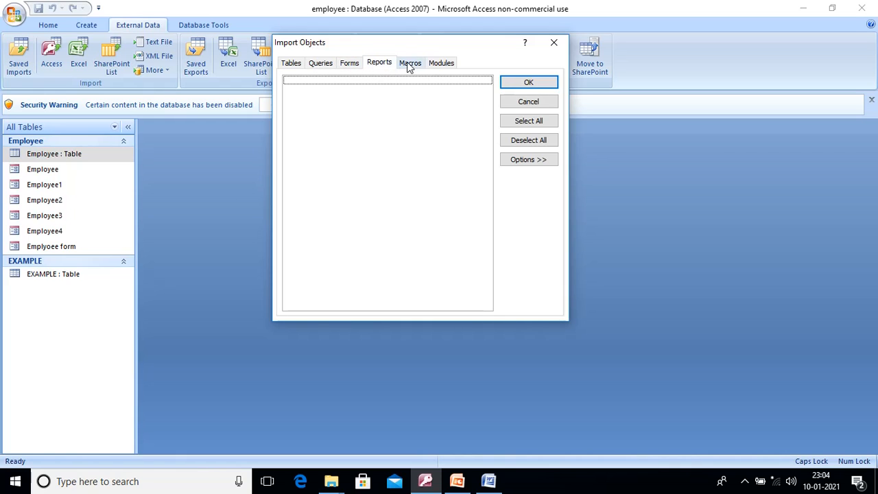
left_click(409, 65)
left_click(444, 68)
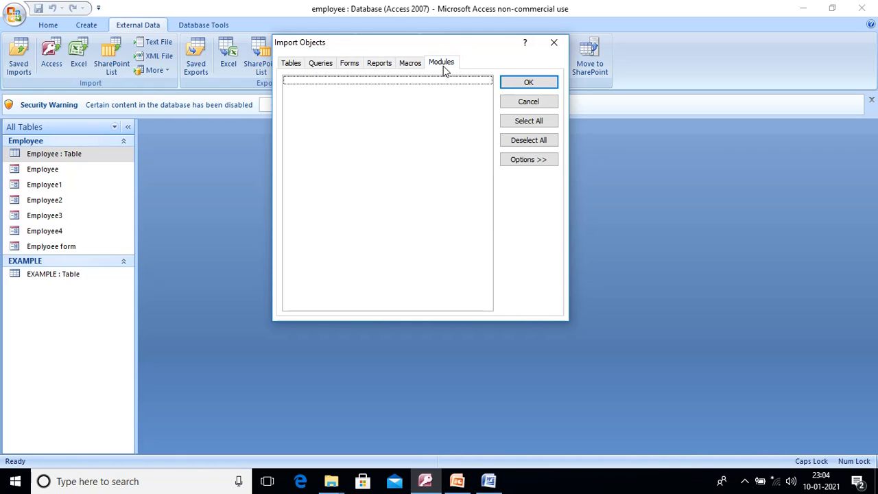
left_click(289, 64)
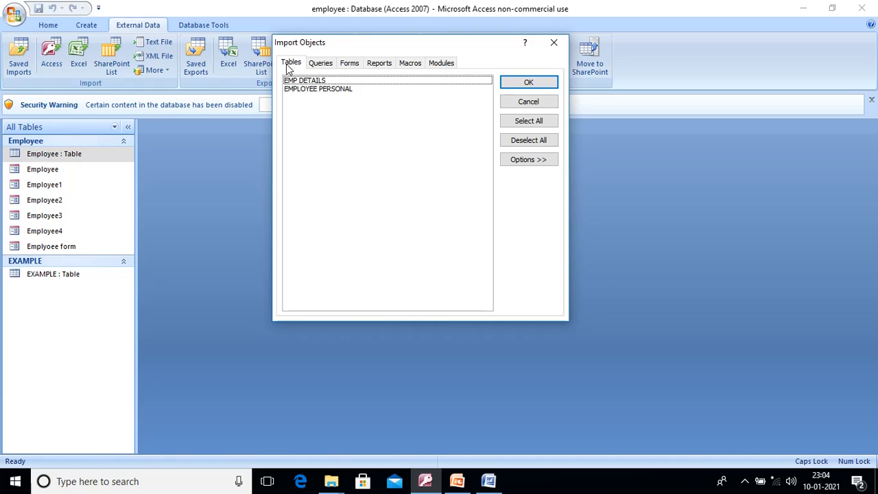
Step: Import the EMPLOYEE PERSONAL table, saving the import steps as Import-EMPLOYEE DATABASE, and open the imported table
left_click(352, 89)
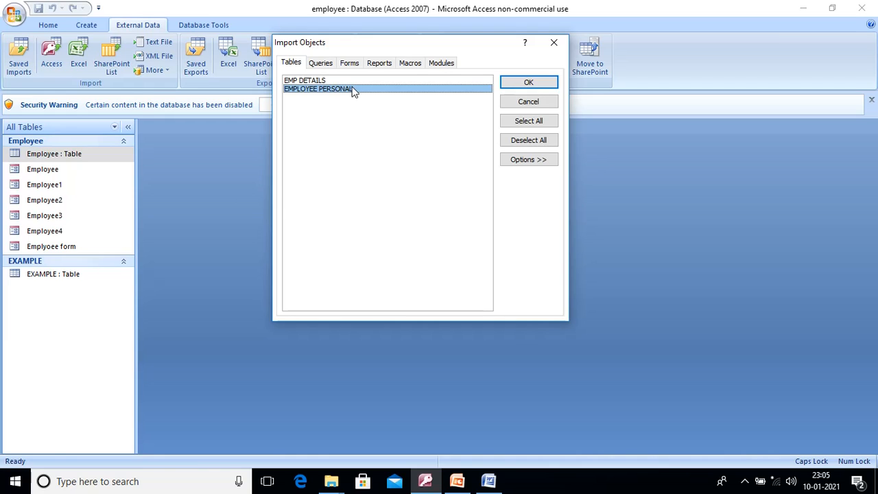
left_click(520, 83)
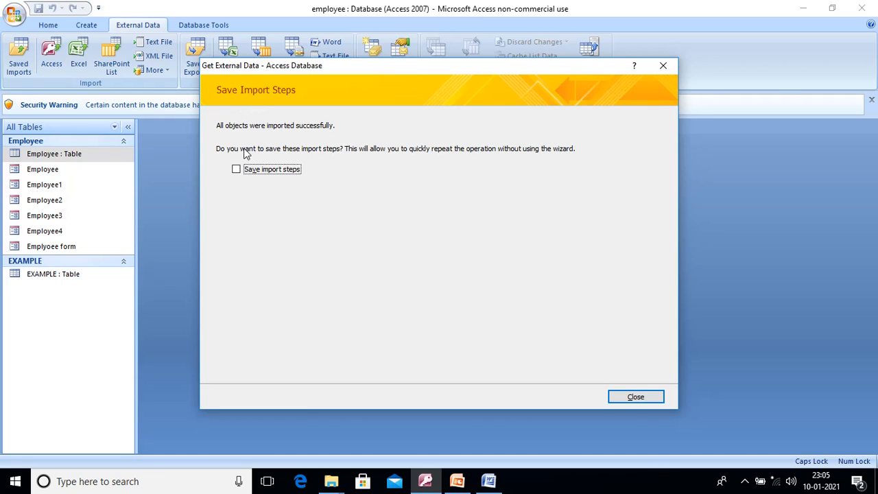
left_click(237, 173)
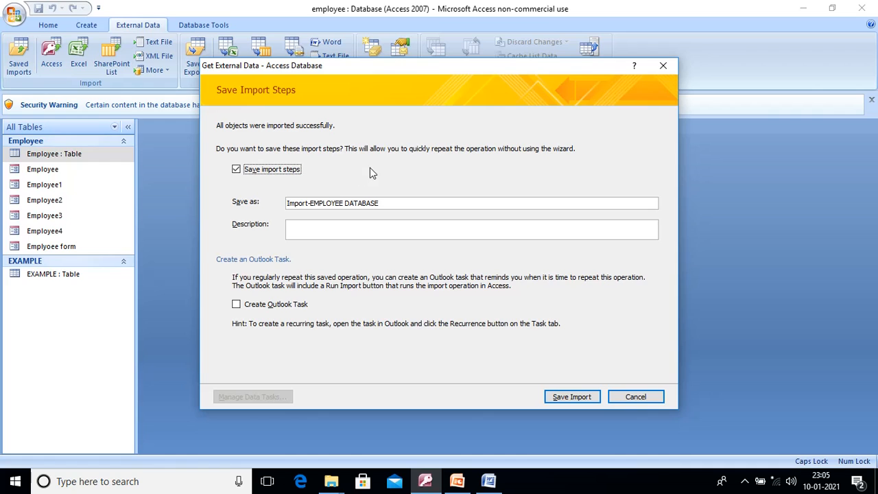
left_click(573, 397)
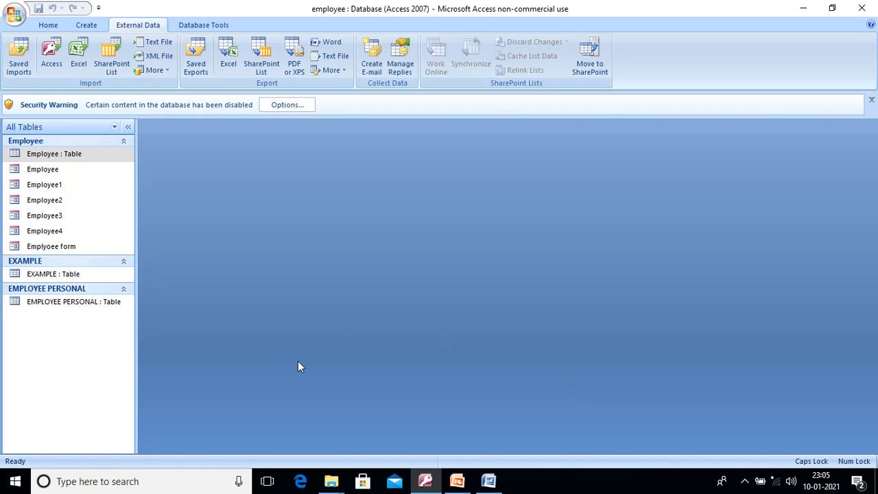
double_click(109, 305)
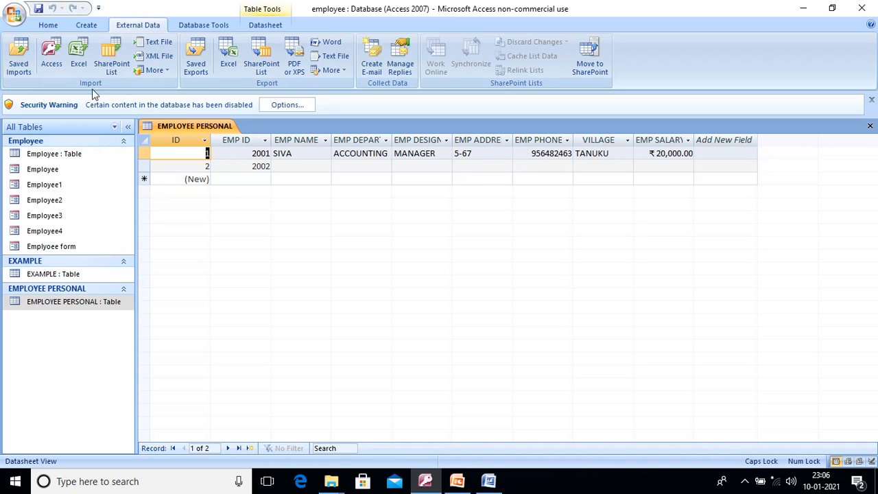
left_click(57, 49)
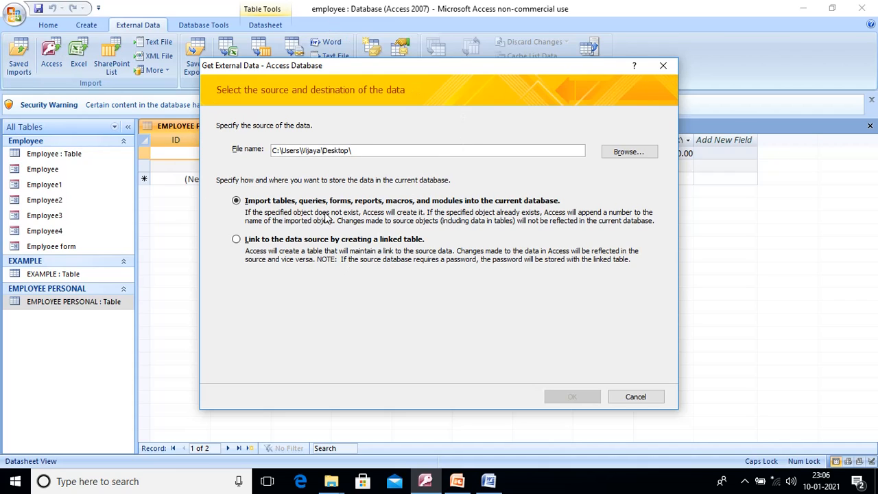
left_click(618, 157)
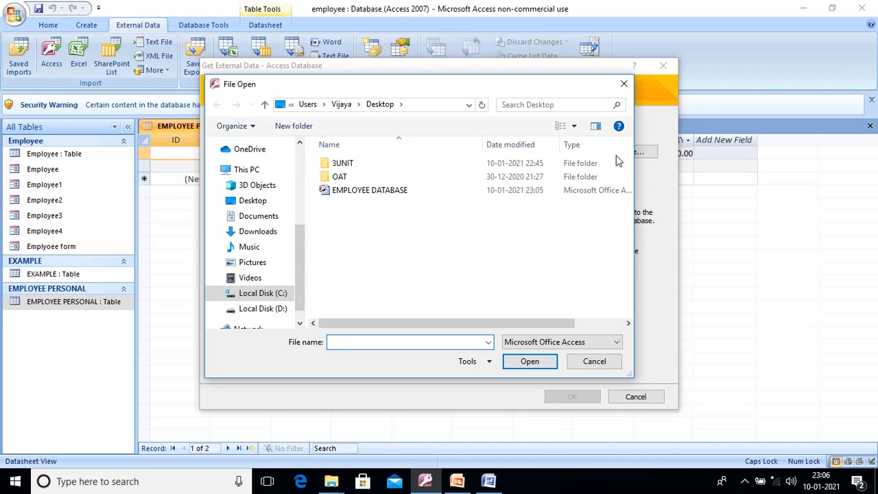
left_click(448, 190)
left_click(546, 363)
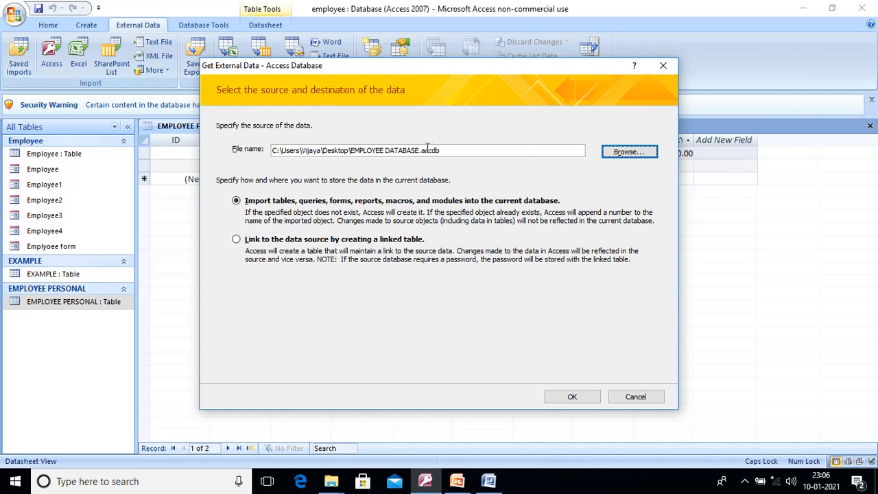
left_click(572, 396)
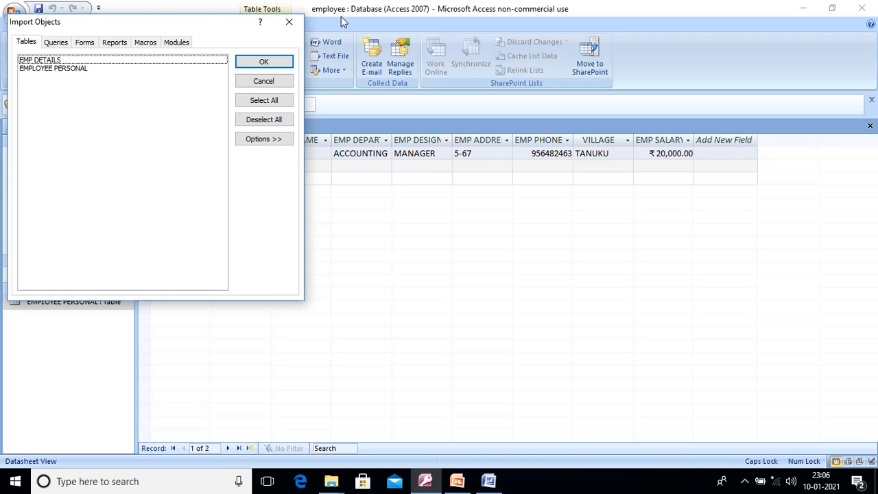
left_click(263, 62)
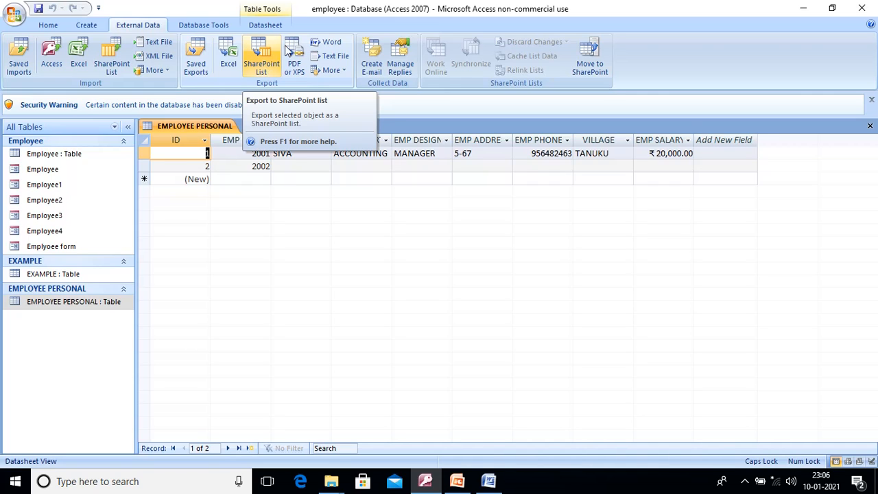
left_click_drag(63, 302, 67, 307)
double_click(66, 307)
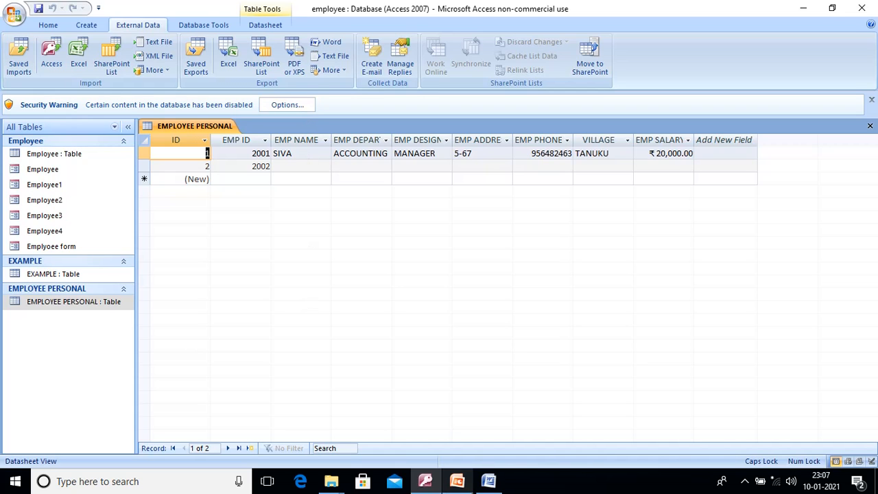
Step: Switch to the Word notes and read the remaining steps on importing a table, up to the Forms section
left_click(488, 482)
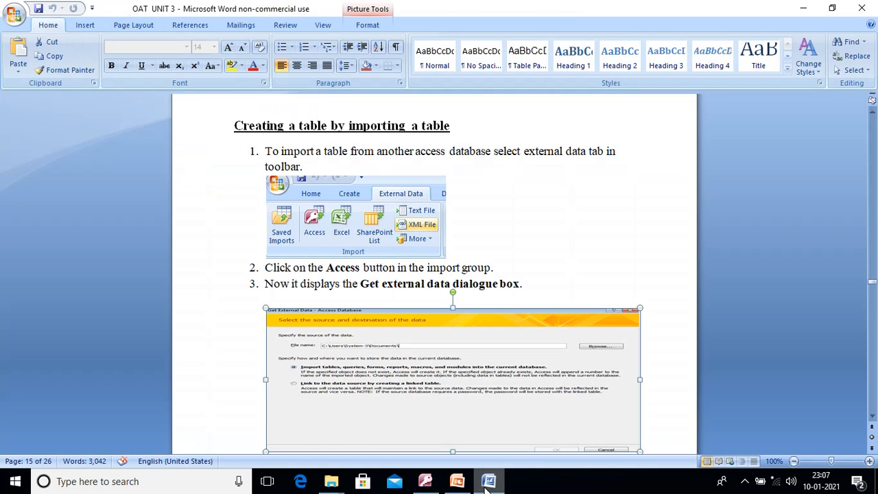
key("Down")
key("Down")
key("Down")
key("Down")
key("Down")
key("Down")
key("Down")
key("Down")
key("Down")
key("Down")
key("Down")
key("Down")
key("Down")
key("Down")
key("Down")
key("Down")
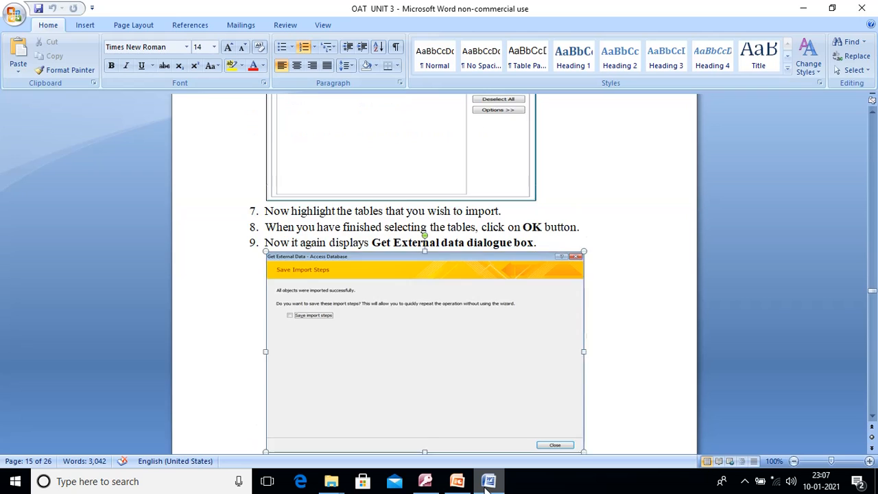
key("Down")
key("Down")
key("Down")
key("Down")
key("Down")
key("Down")
key("Down")
key("Down")
key("Down")
key("Down")
key("Down")
key("Down")
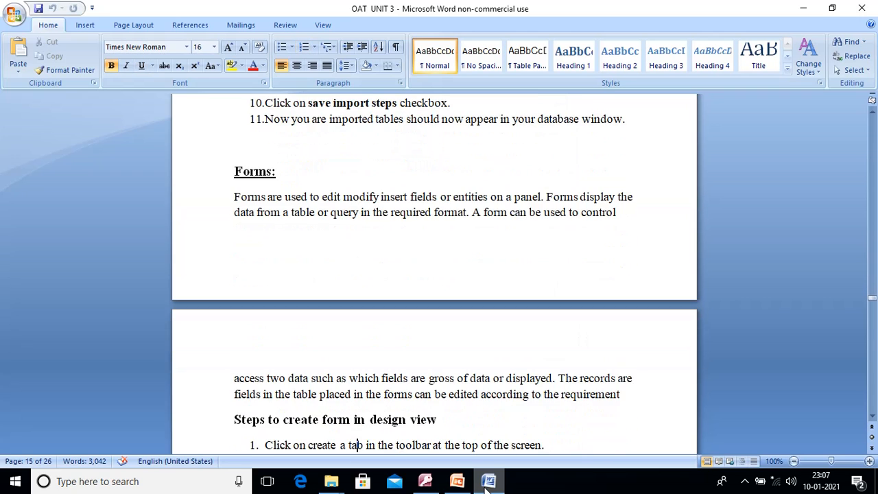
Step: Read the Forms introduction in the notes and the first step for creating a form in design view
key("ctrl+v")
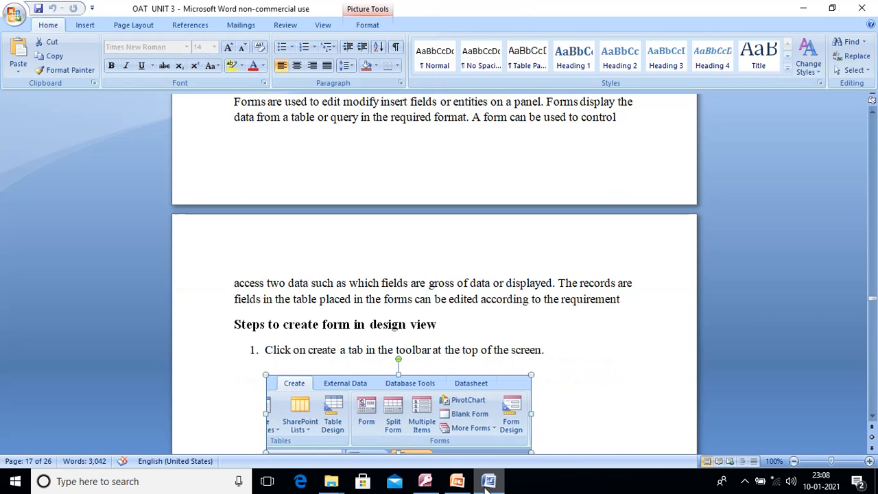
key("Up")
key("Up")
key("Up")
key("Up")
key("Up")
key("Up")
key("Up")
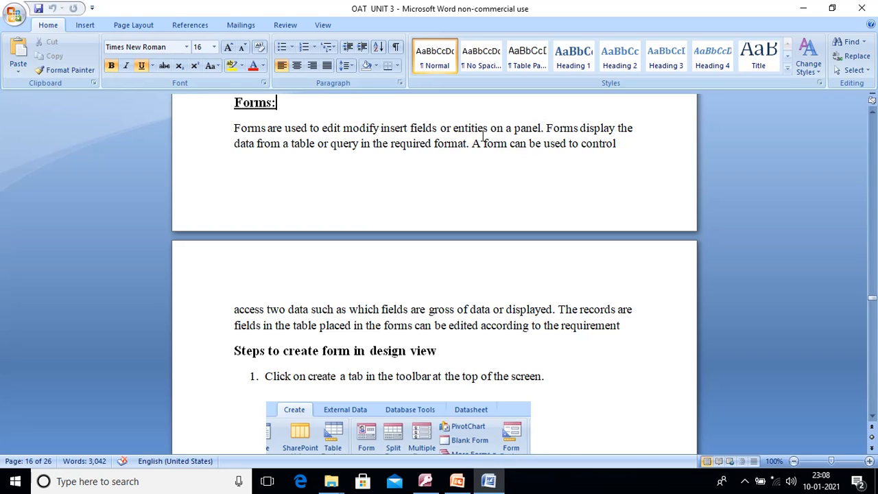
Step: Replace the word "panel" with "TABLE" in the first sentence of the Forms introduction
left_click(541, 127)
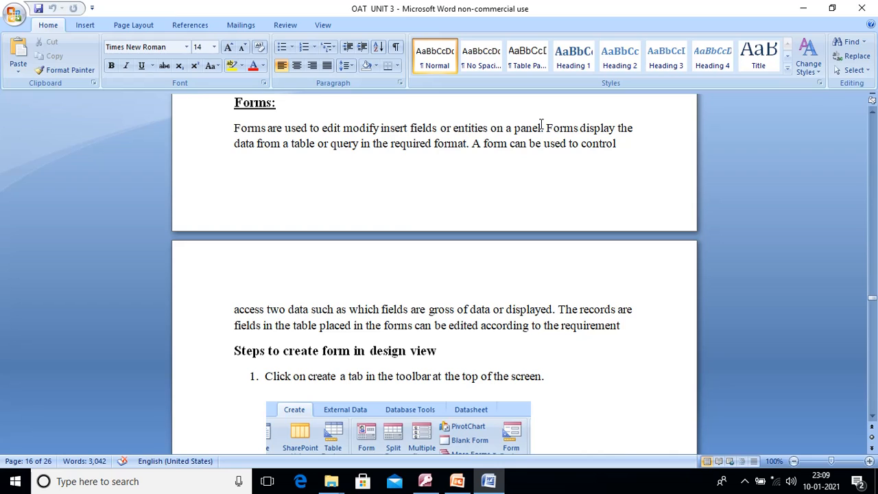
key("BackSpace")
key("BackSpace")
key("BackSpace")
key("BackSpace")
key("BackSpace")
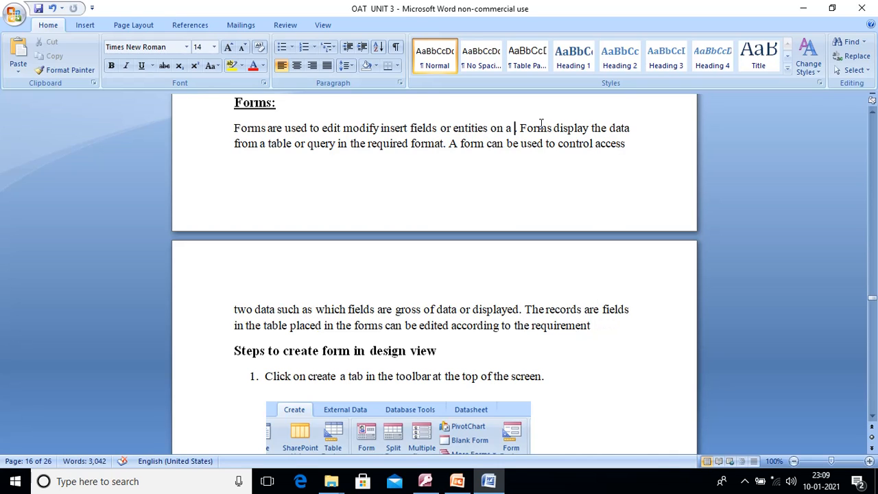
type("TABLE.")
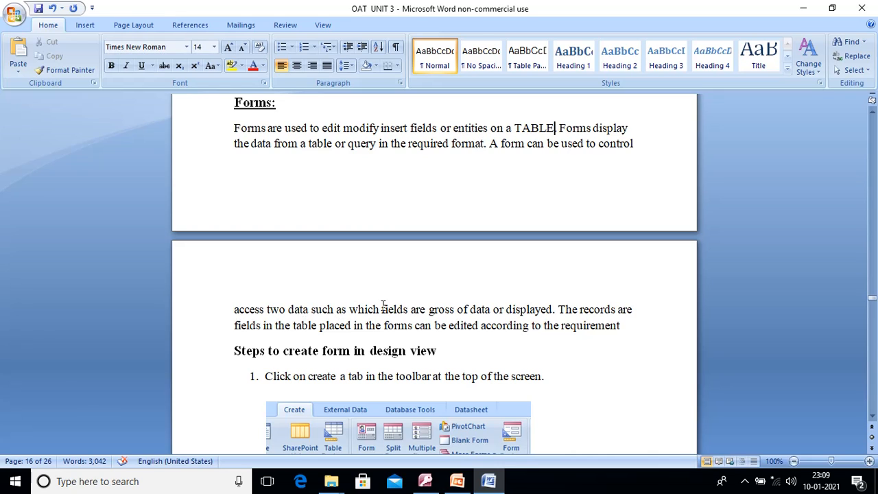
Step: Delete the words "are gross" from the Forms introduction's sentence about controlling access to data
left_click(454, 309)
key("BackSpace")
key("BackSpace")
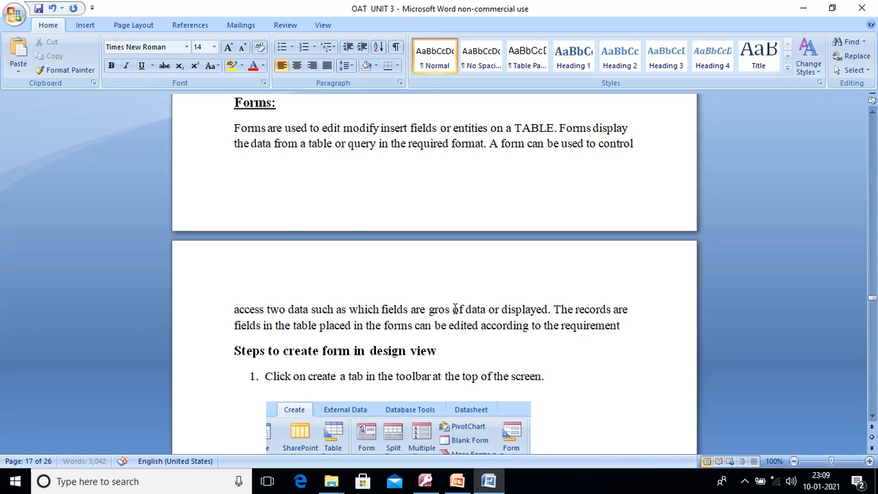
key("BackSpace")
key("BackSpace")
key("BackSpace")
key("BackSpace")
key("BackSpace")
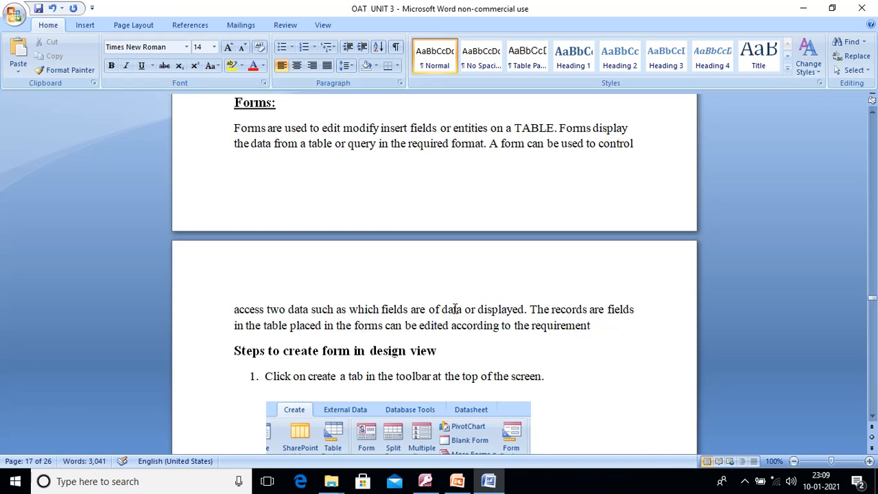
key("BackSpace")
key("BackSpace")
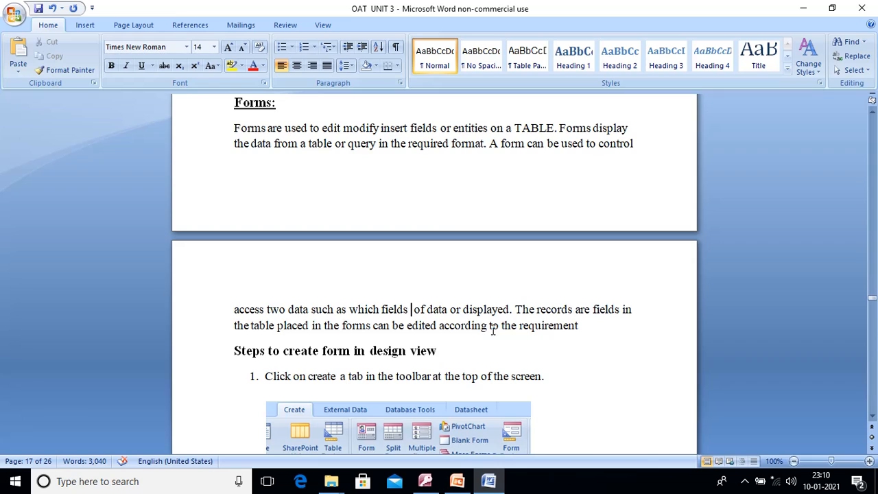
key("Down")
Step: Switch to the PowerPoint presentation and review the Forms slide with its list of form creation methods
left_click(425, 481)
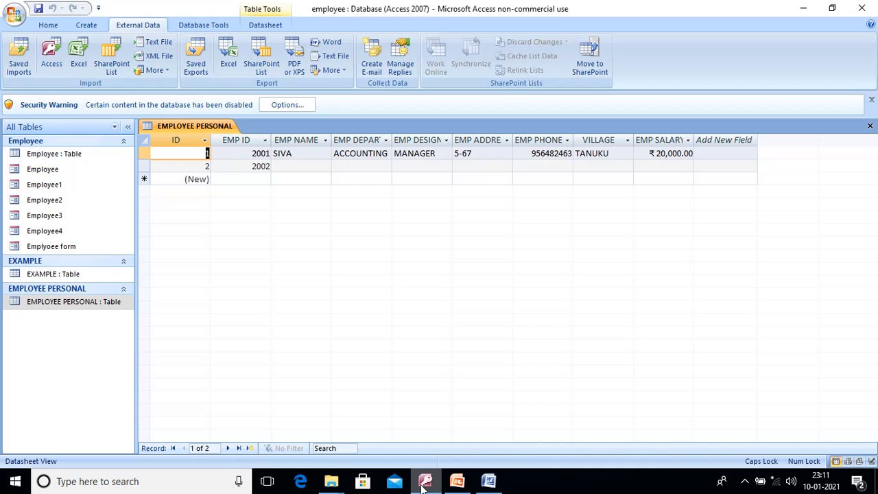
left_click(462, 482)
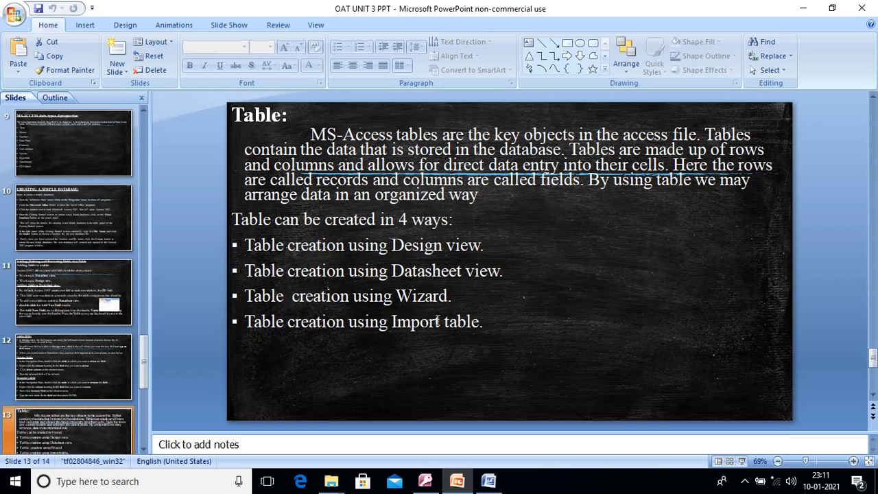
scroll(437, 322, "down", 1)
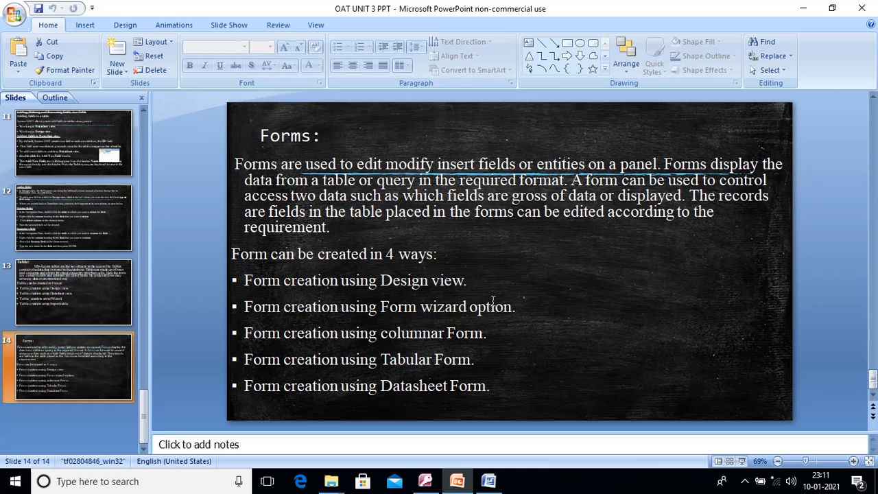
left_click(453, 320)
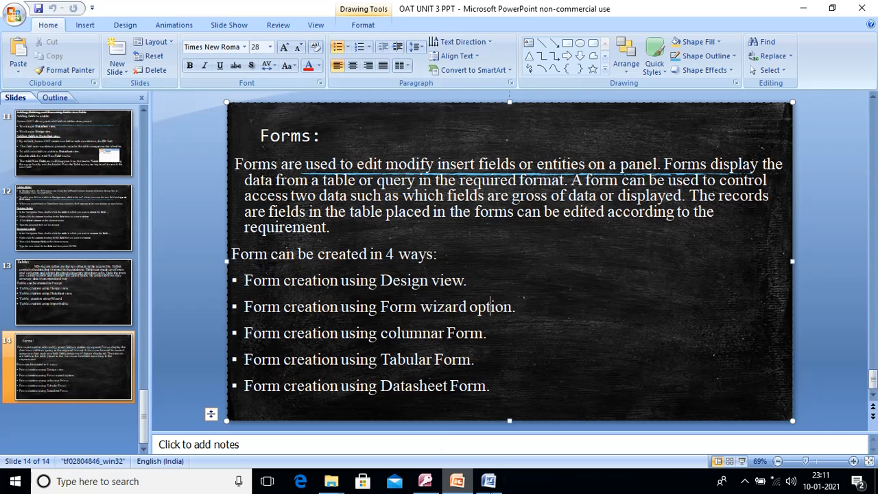
Step: Return to the Word notes and read the steps for creating a form in design view
left_click(491, 485)
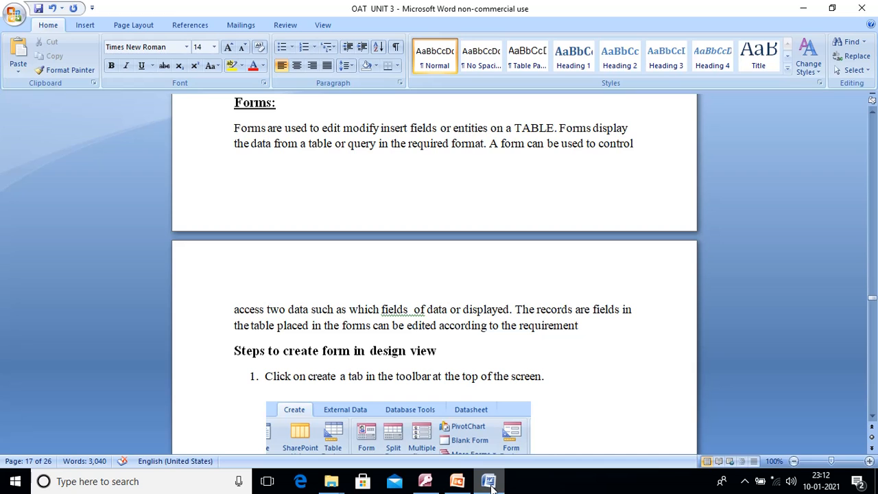
key("Down")
key("Down")
key("Down")
key("Down")
key("Down")
key("Down")
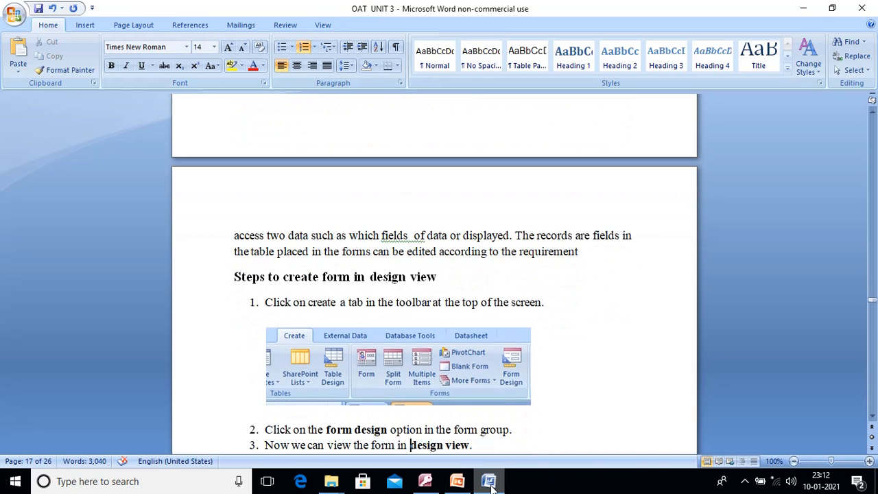
key("Down")
key("Down")
key("Down")
key("Down")
key("Down")
key("Down")
key("Down")
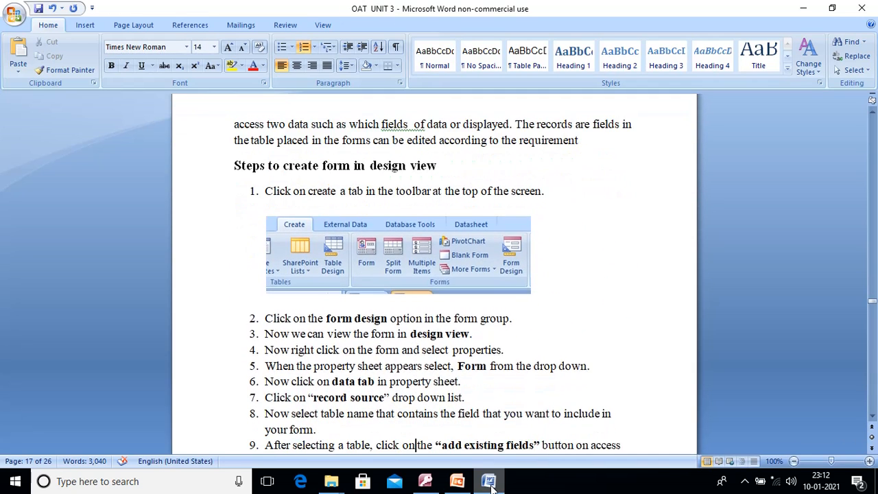
key("Down")
key("Down")
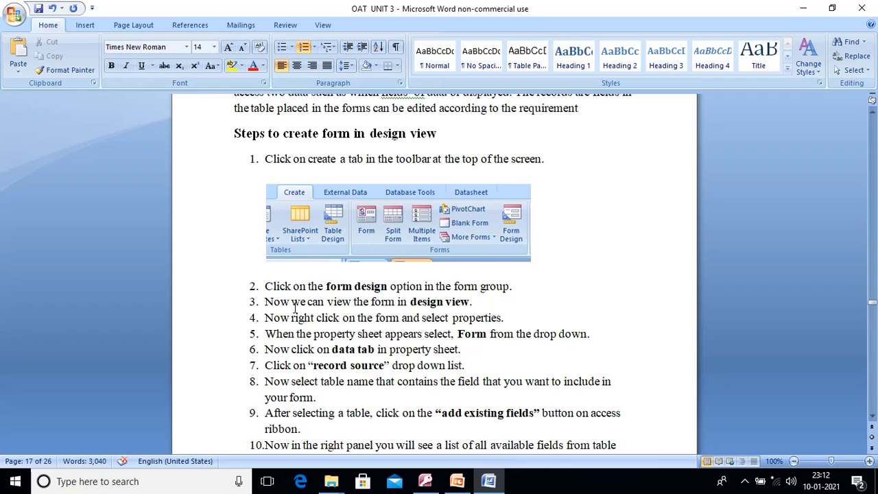
left_click_drag(479, 286, 446, 247)
left_click(447, 247)
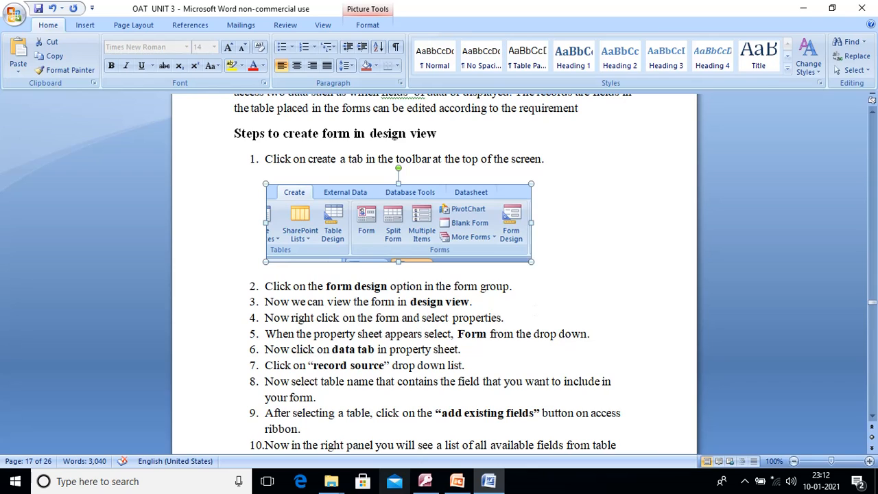
Step: Switch to the employee database in Access and create a new form in design view
left_click(427, 484)
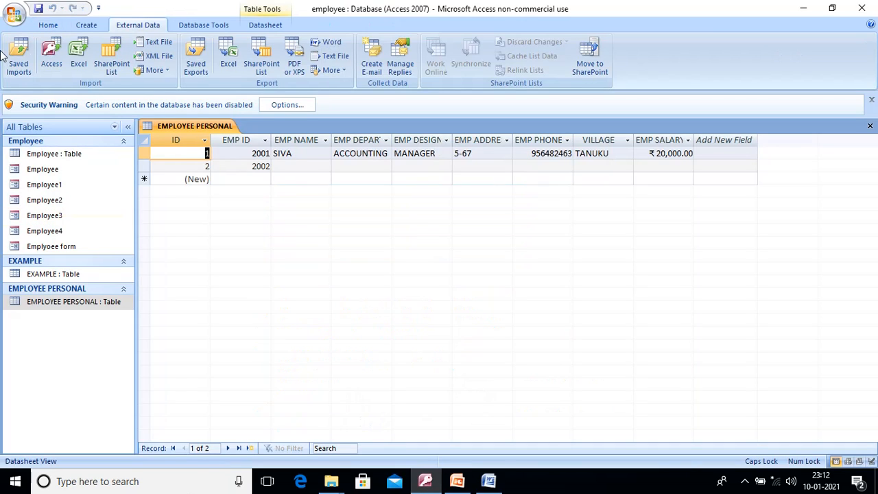
left_click(86, 25)
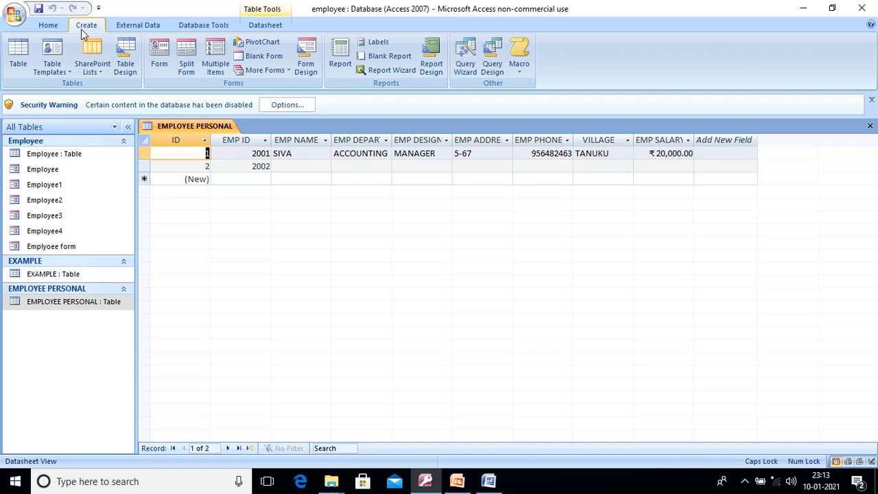
left_click(304, 65)
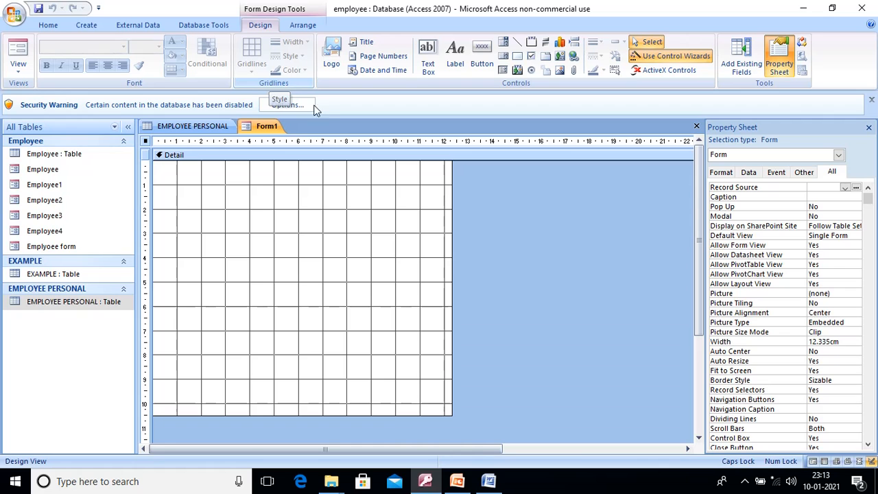
Step: Check the design view steps in the Word notes, then hide and redisplay the form's property sheet in Access
left_click(488, 481)
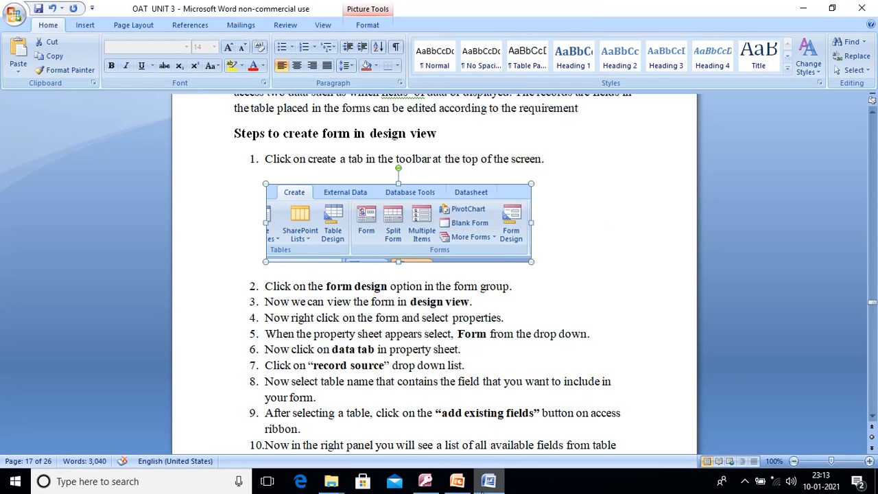
left_click(488, 481)
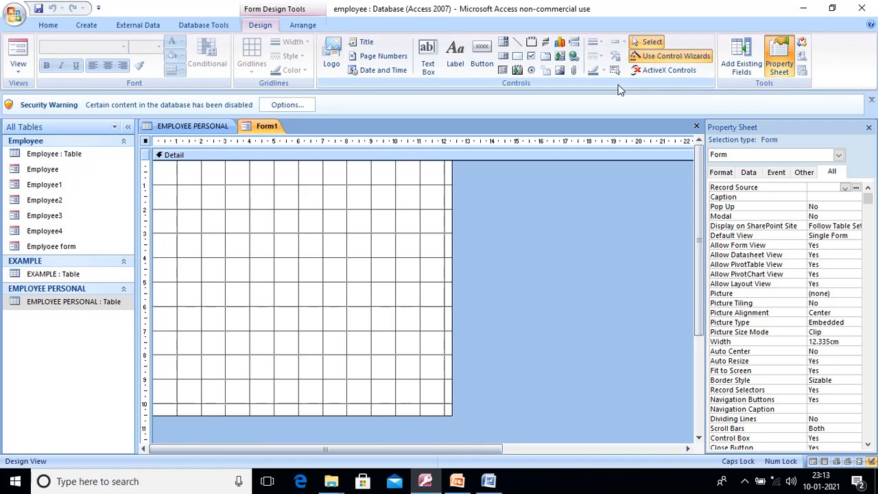
left_click(781, 62)
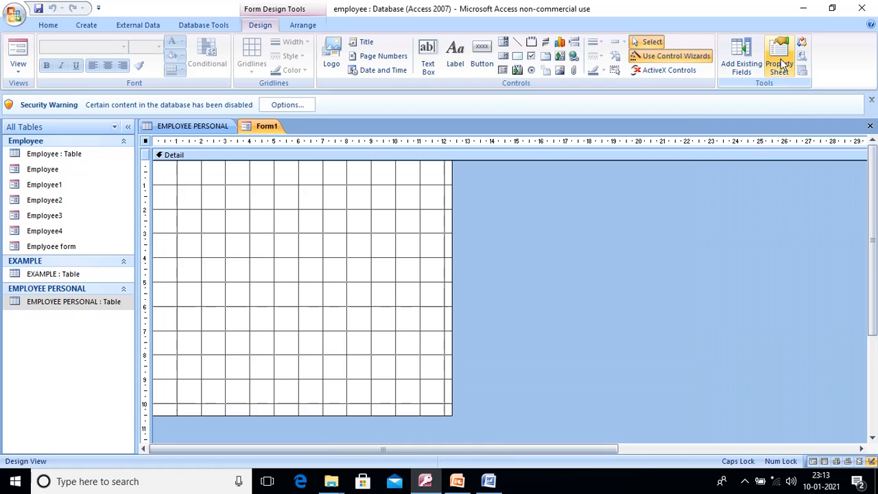
left_click(784, 64)
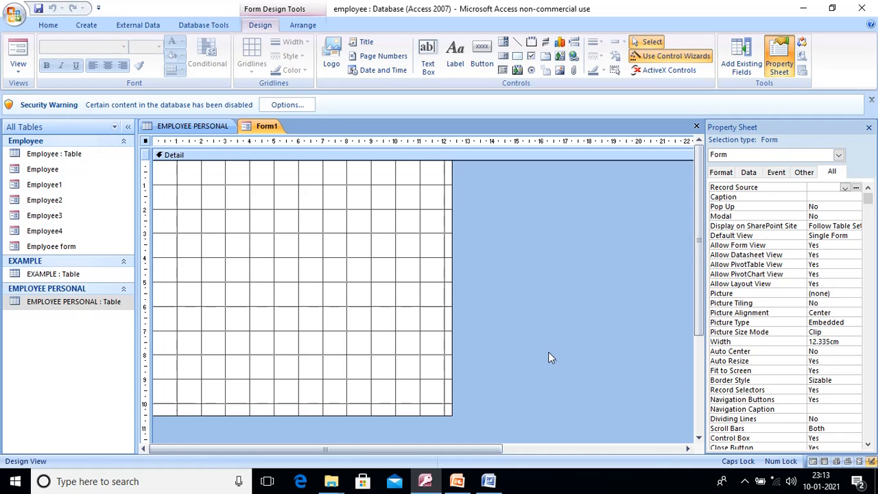
Step: Consult the Word notes again and choose Form as the selected object in the Access property sheet
left_click(487, 481)
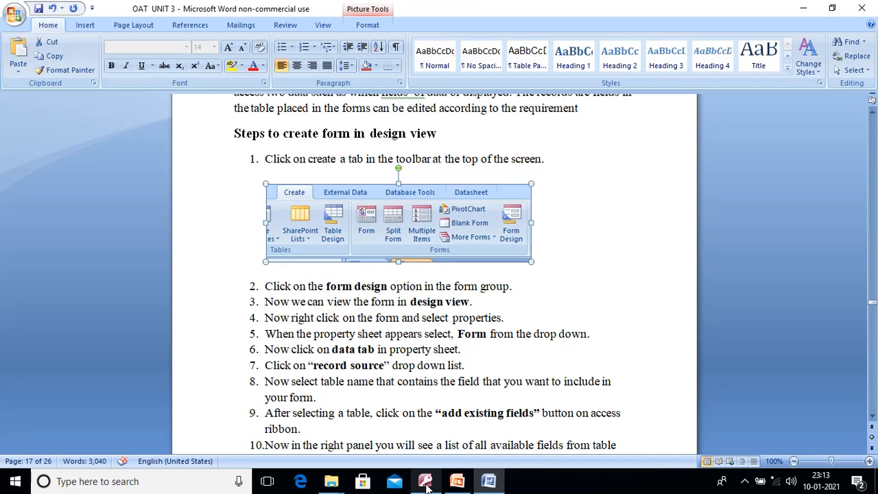
left_click(426, 486)
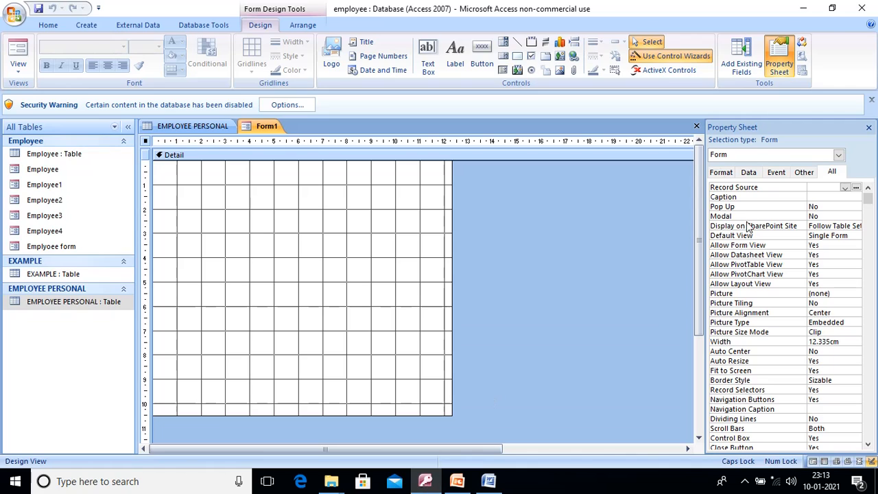
left_click(839, 154)
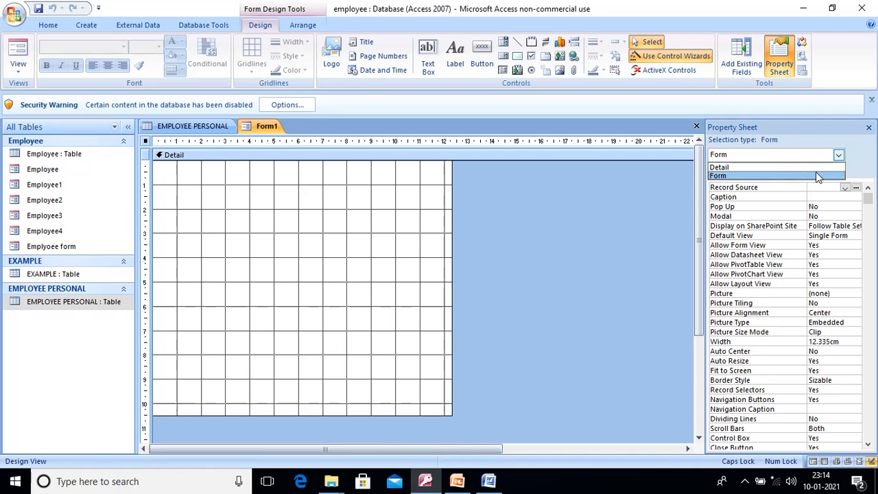
left_click(817, 177)
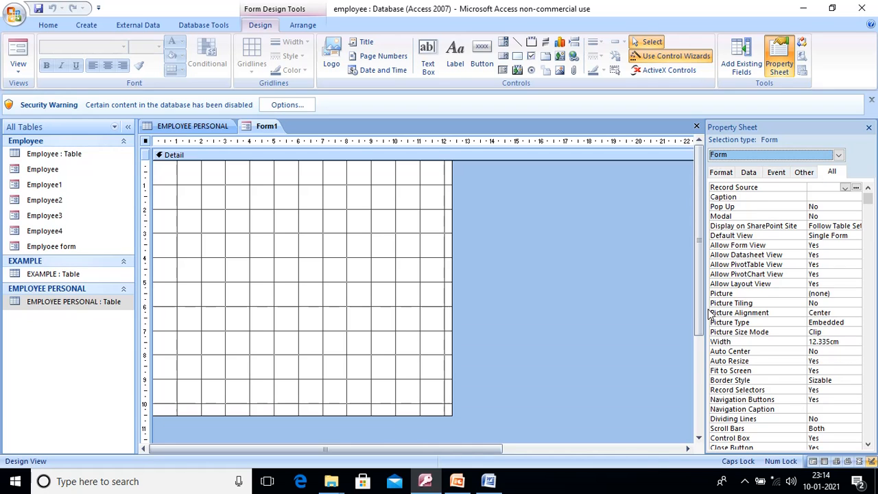
Step: Check the data step in the Word notes and set the new form's Record Source to Employee in Access
left_click(480, 483)
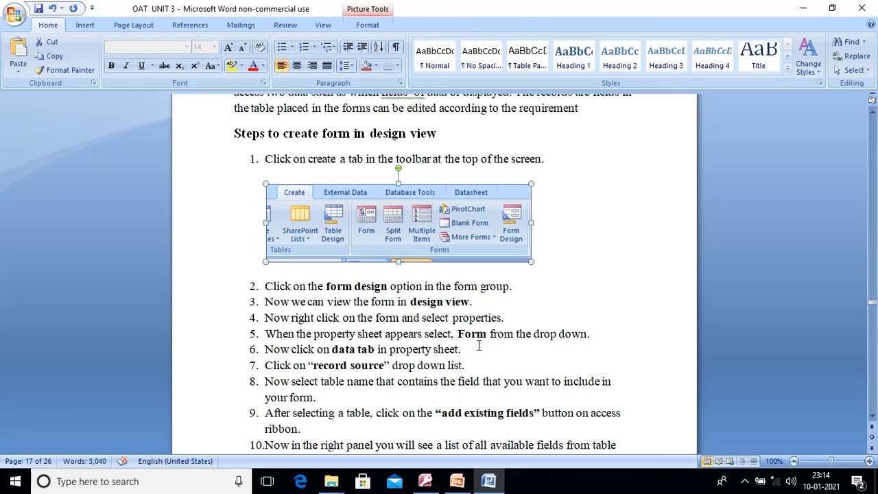
left_click(479, 345)
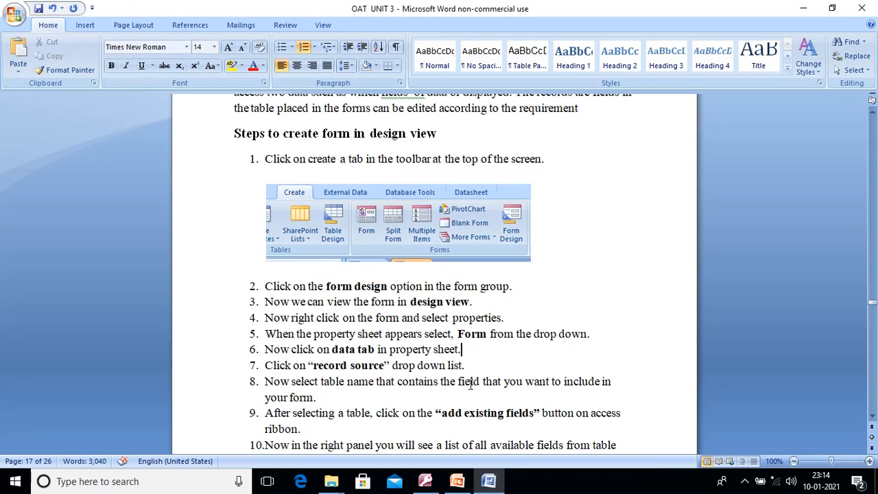
left_click(426, 484)
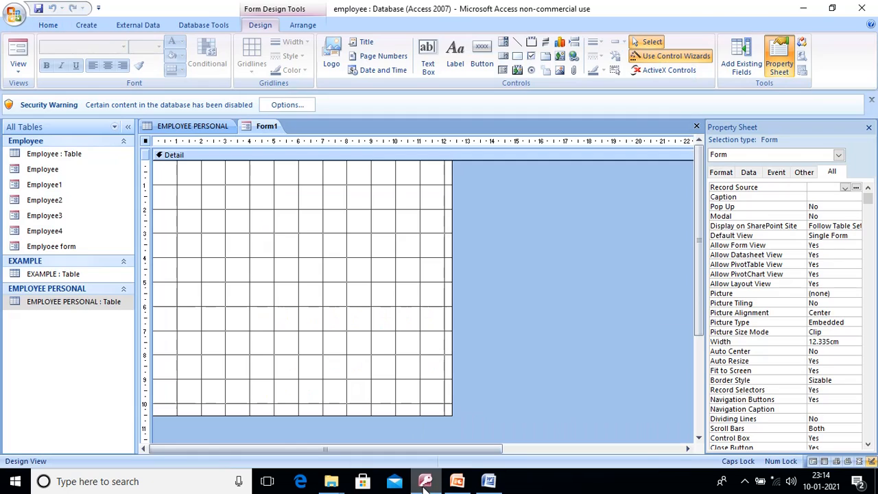
left_click(747, 174)
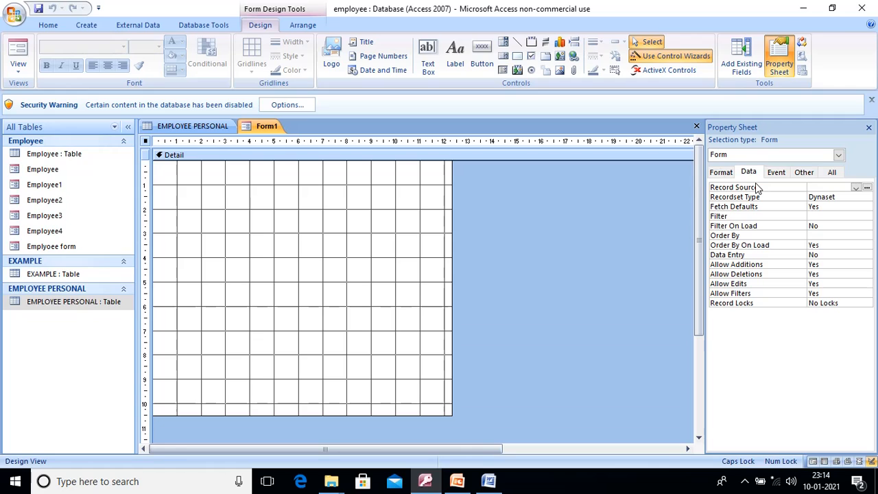
left_click(857, 188)
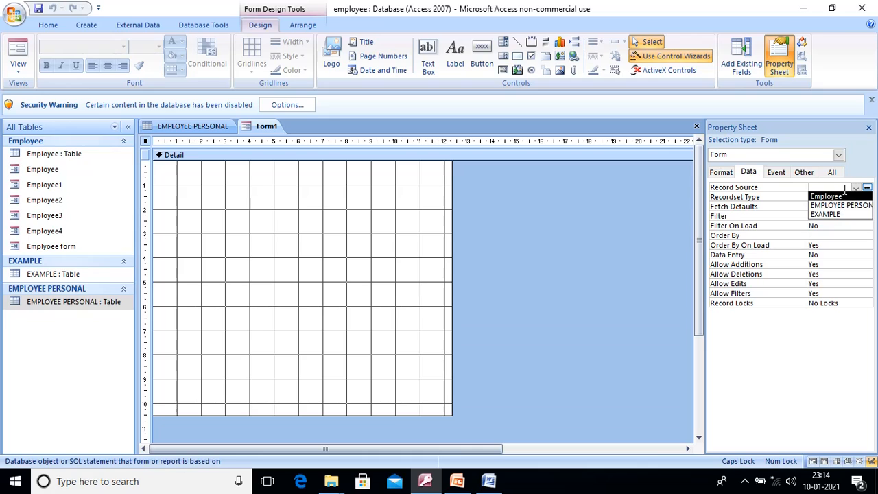
left_click(844, 197)
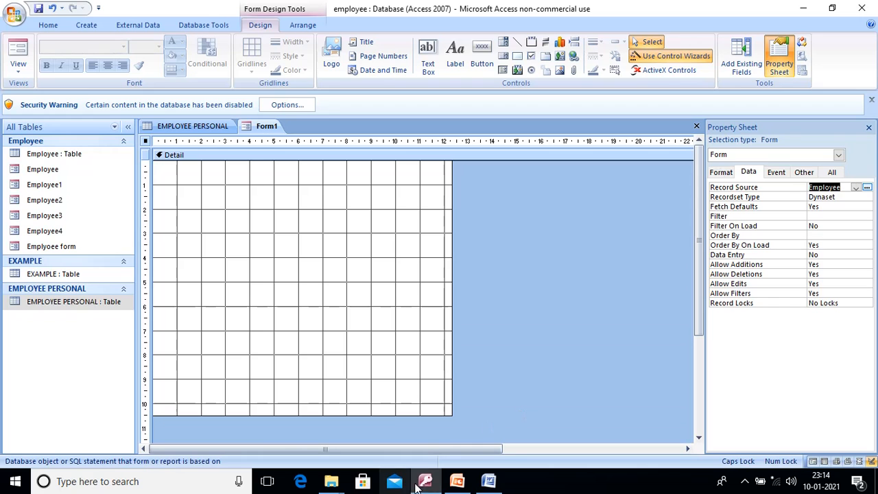
Step: Switch to the Word notes and review the design view steps from viewing the form to adding existing fields
left_click(489, 481)
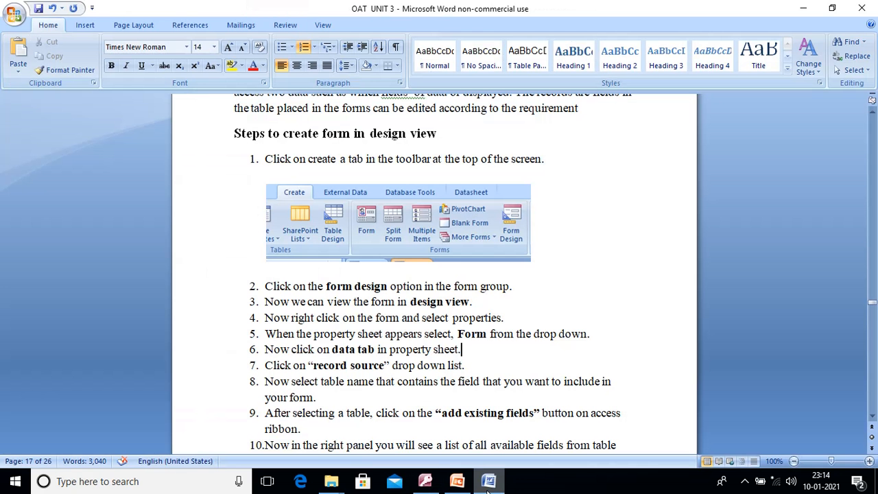
left_click_drag(327, 302, 507, 319)
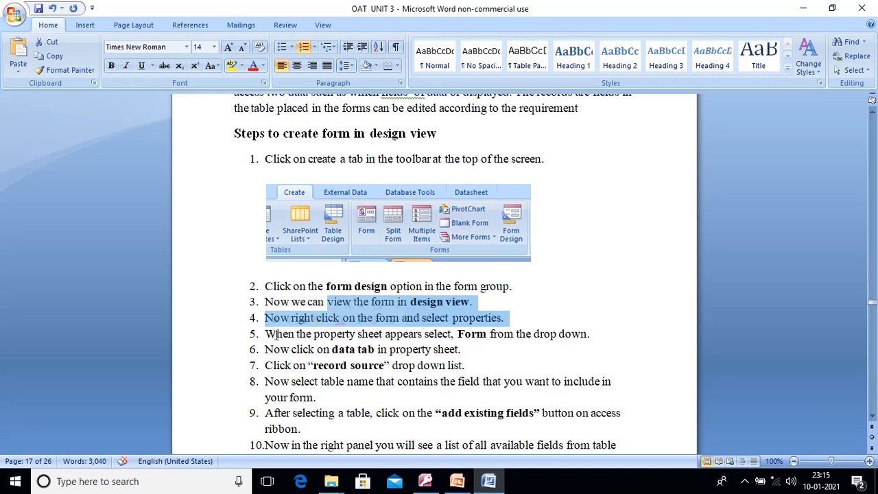
left_click(421, 302)
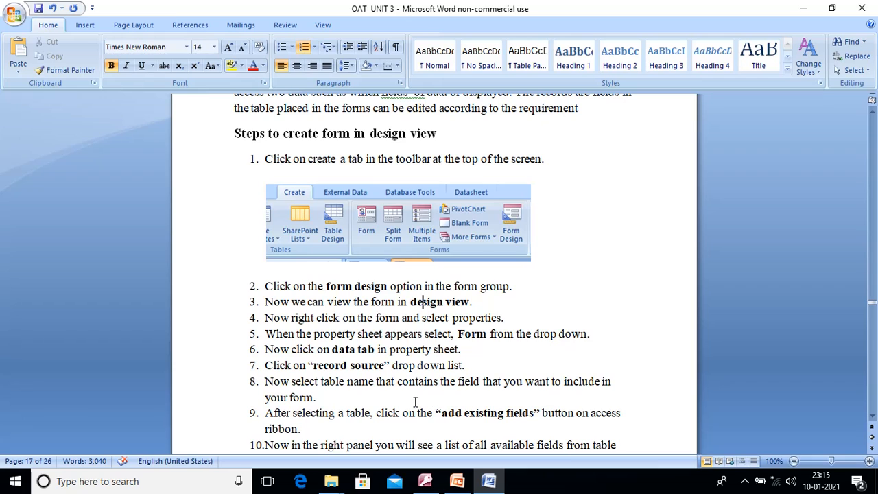
Step: Read on through the design view steps in the Word notes, down to choosing fields from the field list
key("Down")
key("Down")
key("Down")
key("Down")
key("Down")
key("Down")
key("Down")
key("Down")
key("Down")
key("Down")
key("Down")
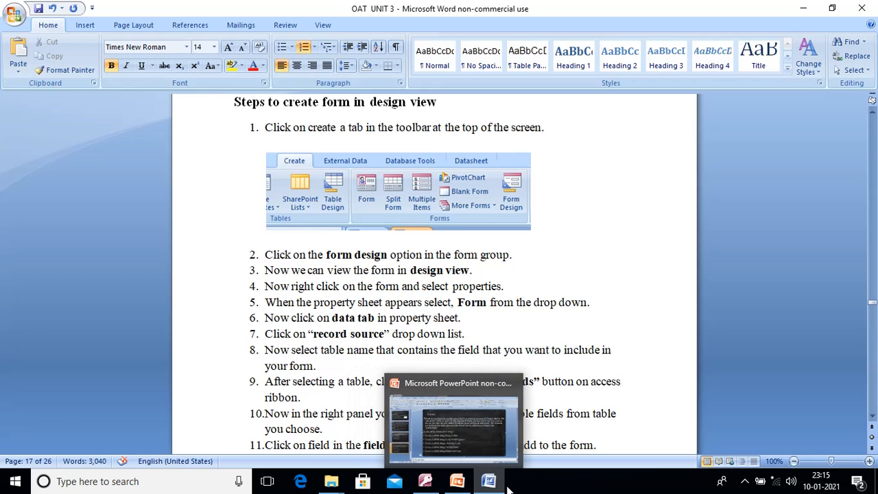
Step: Switch to Access, show the existing fields of the Employee table, and place ID and Emp name on the form
left_click(423, 483)
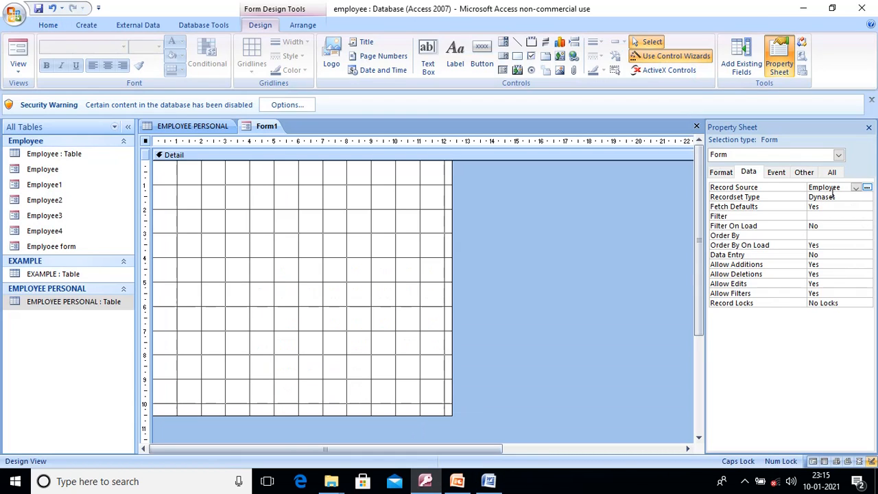
left_click(742, 57)
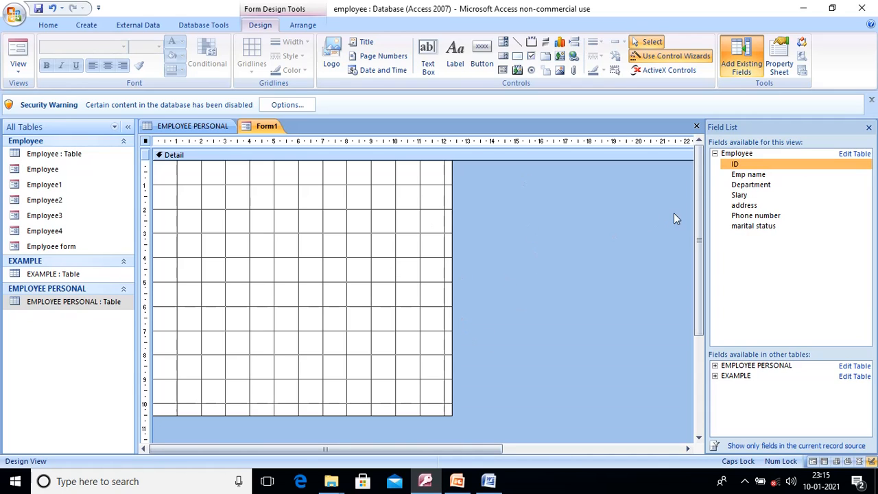
double_click(786, 164)
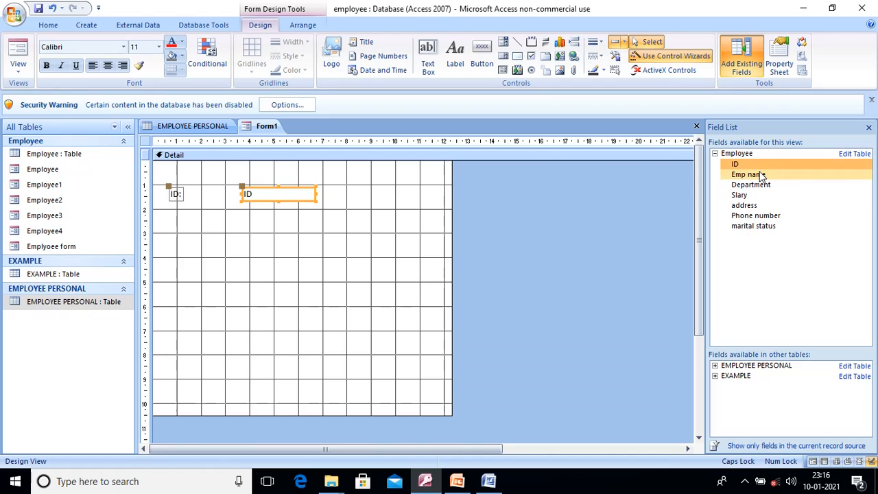
left_click_drag(758, 175, 246, 231)
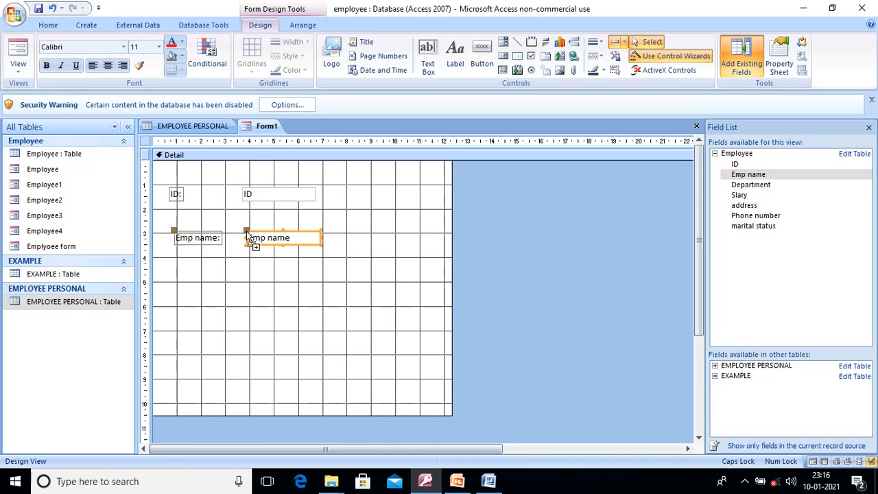
Step: Add the Department, Slary, address, Phone number and marital status fields to the form
double_click(750, 185)
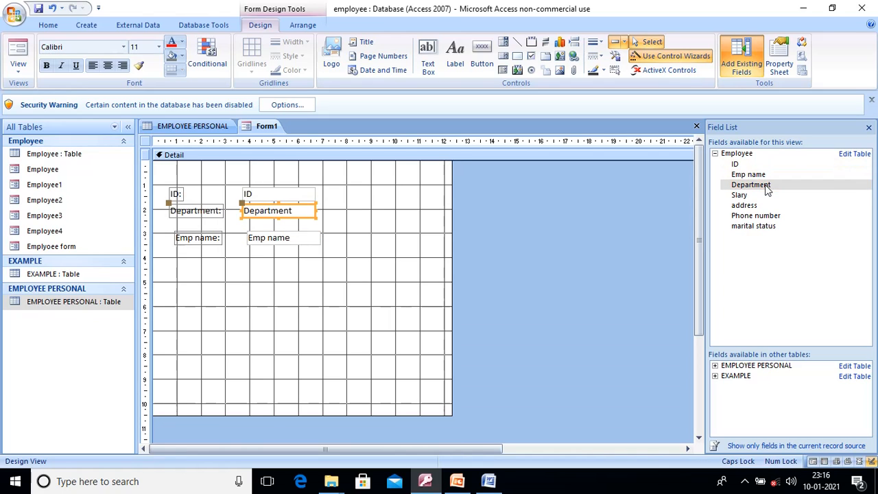
double_click(765, 197)
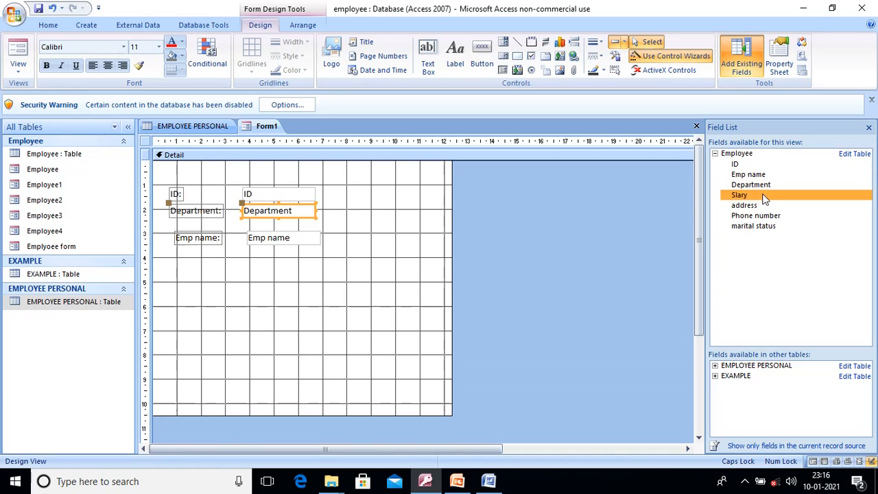
left_click(763, 207)
double_click(763, 207)
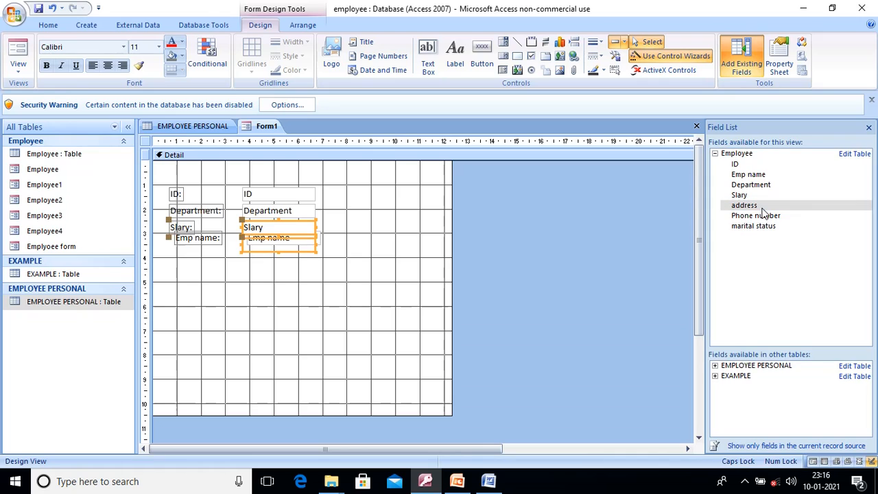
double_click(762, 217)
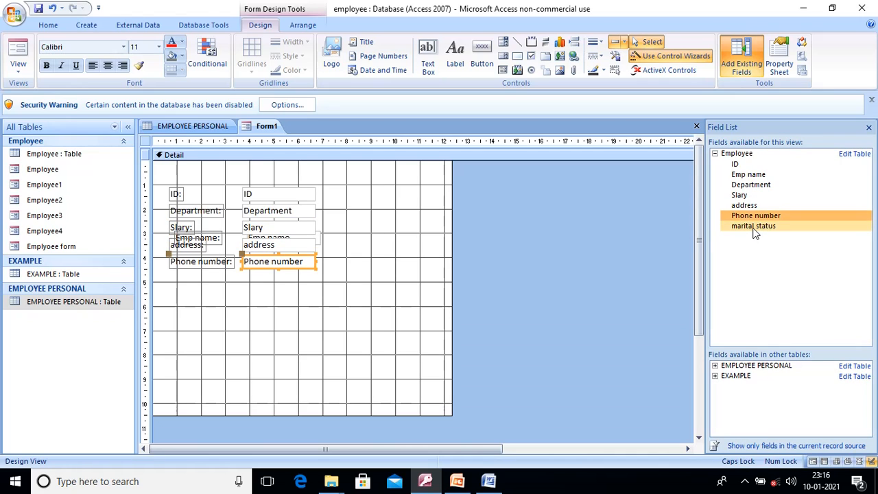
double_click(755, 227)
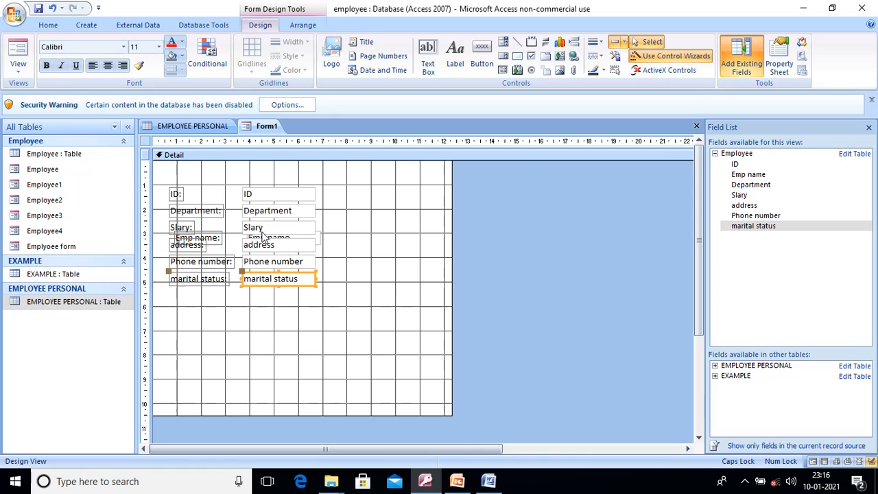
Step: Move the overlapping Emp name label and its text box to the empty area below the marital status field
left_click(213, 242)
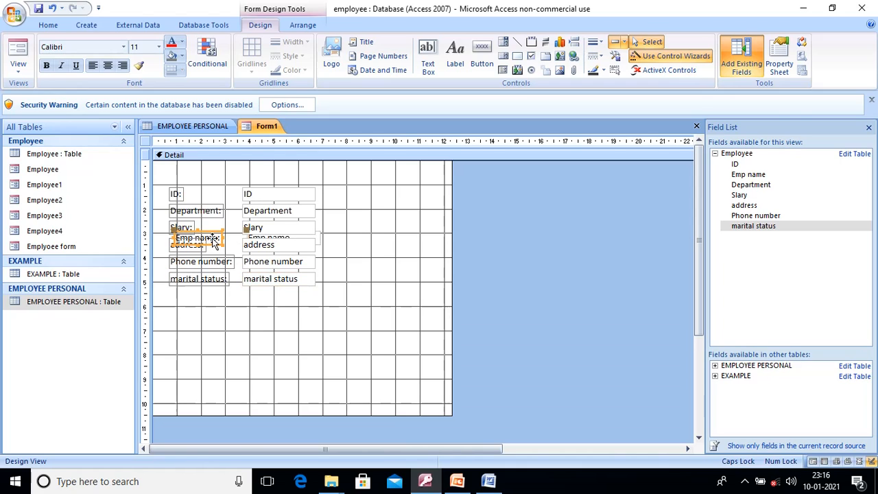
left_click(173, 230)
left_click_drag(173, 230, 173, 300)
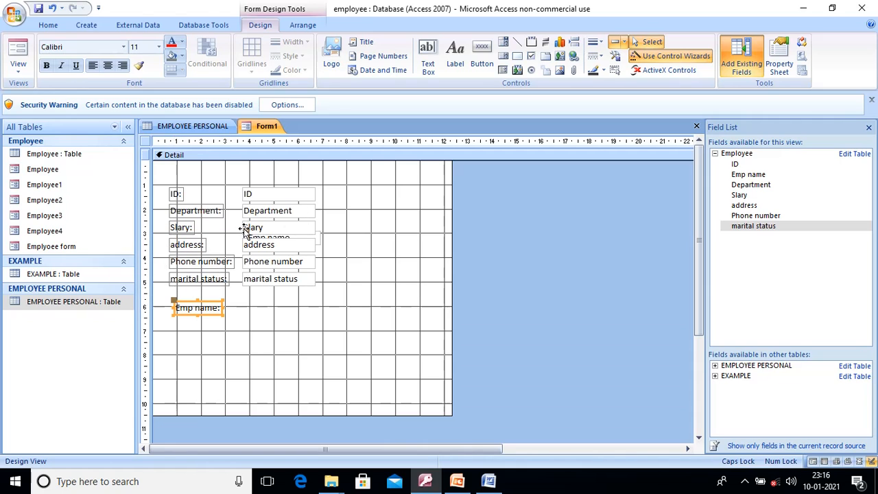
left_click_drag(245, 230, 244, 302)
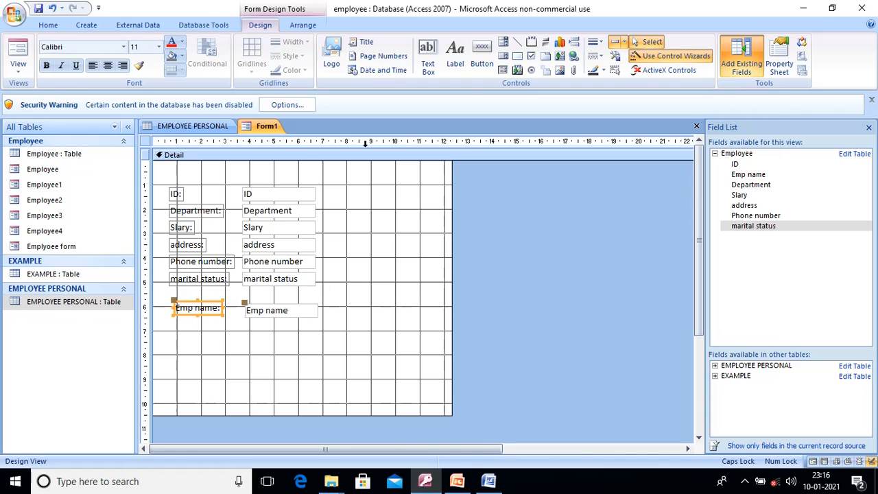
Step: Save the new form under the name EMP Form
right_click(269, 128)
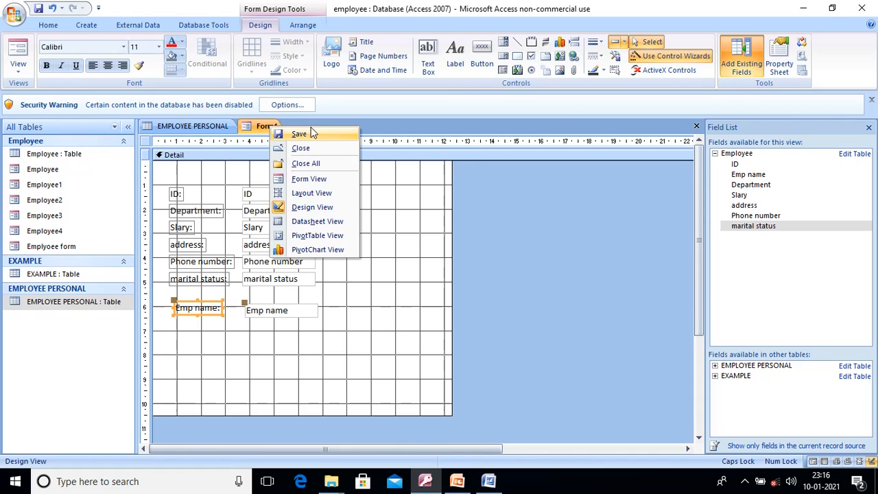
left_click(300, 134)
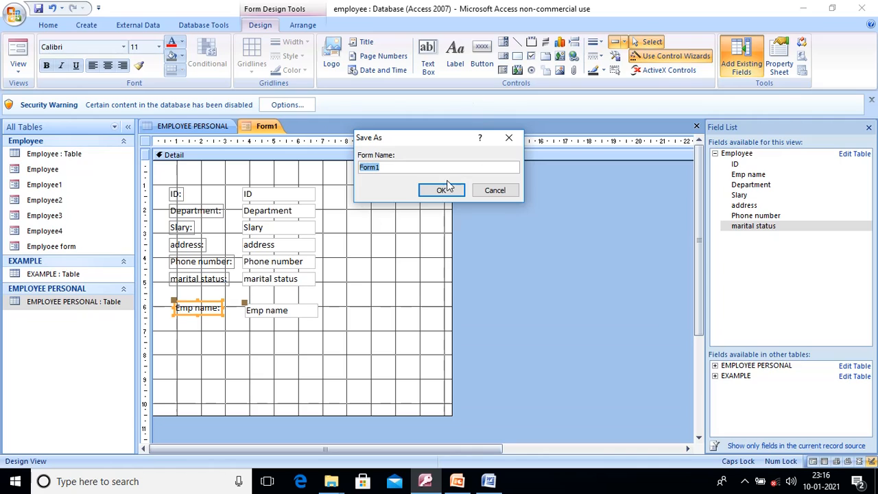
left_click(416, 167)
key("Home")
type("EMP")
left_click(441, 190)
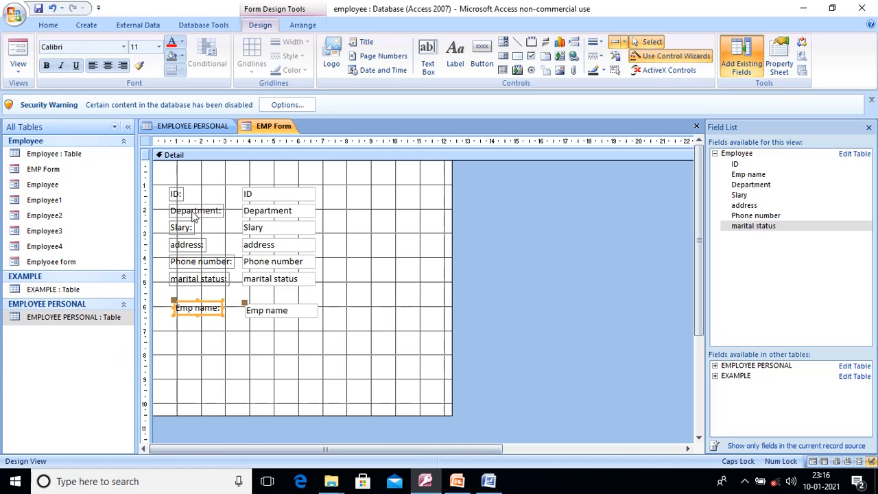
Step: Open the existing Emplyoee form and page forward through its records to the blank new record
left_click(253, 212)
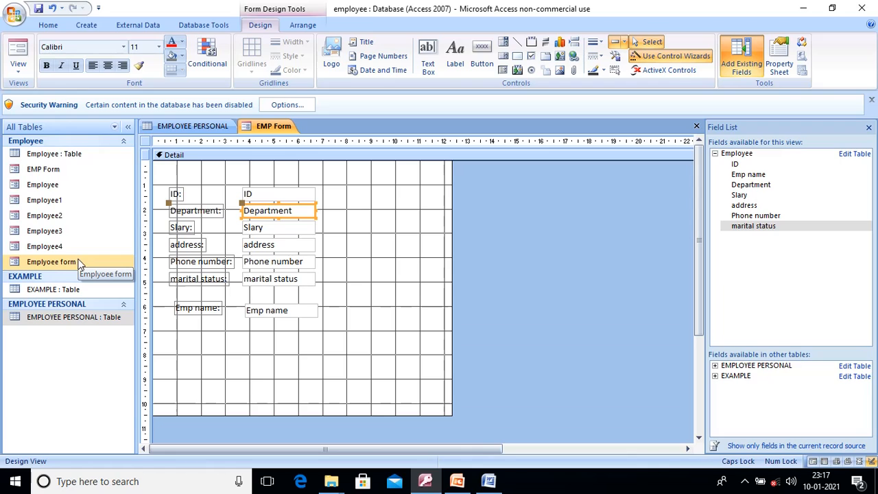
double_click(39, 264)
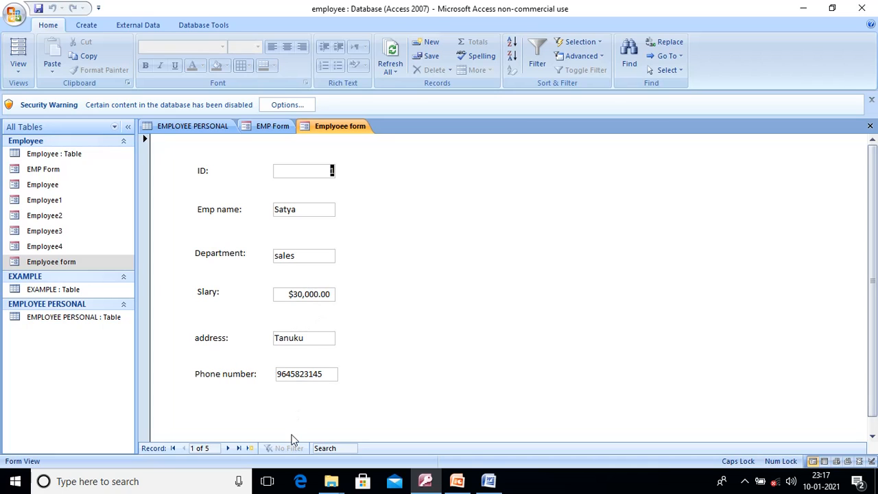
left_click(227, 451)
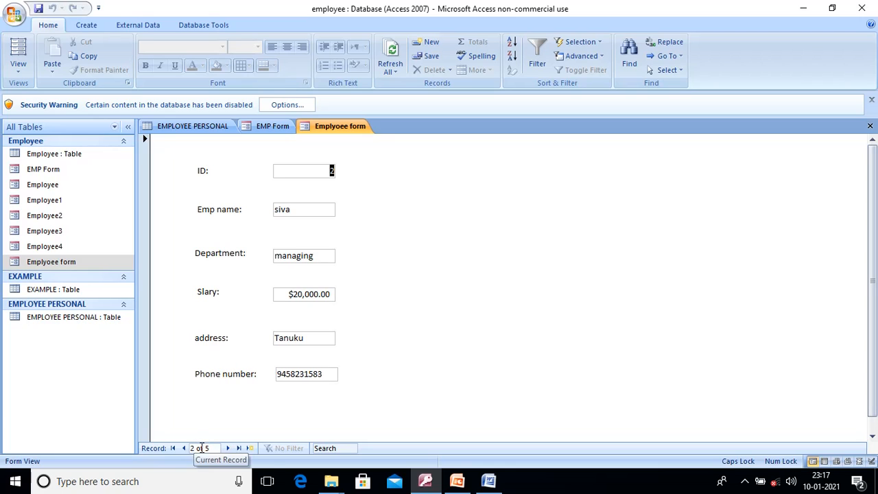
left_click(229, 450)
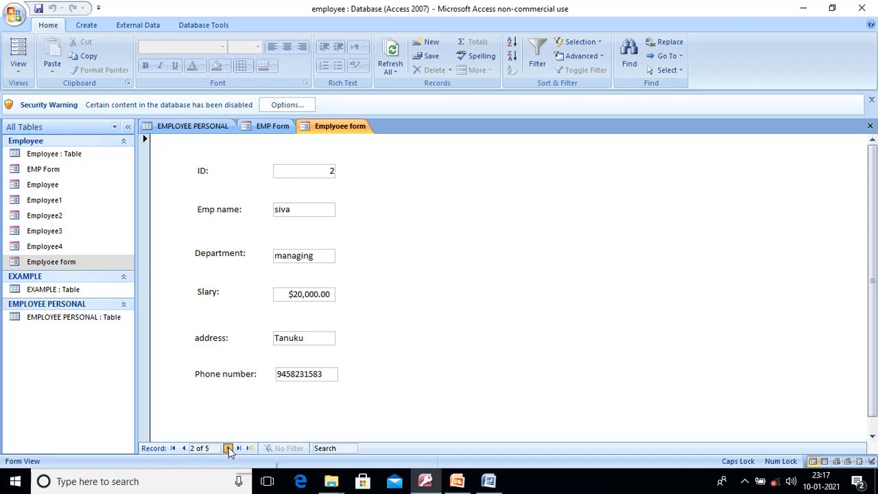
left_click(229, 450)
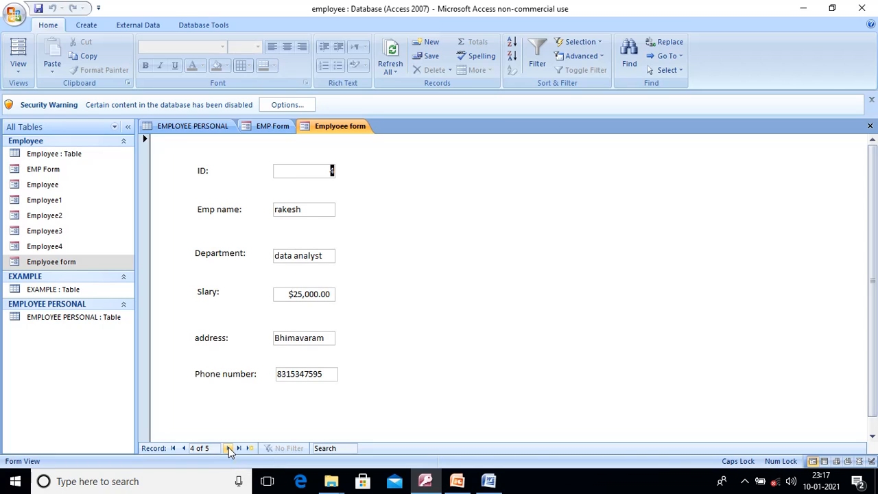
left_click(228, 450)
left_click(229, 450)
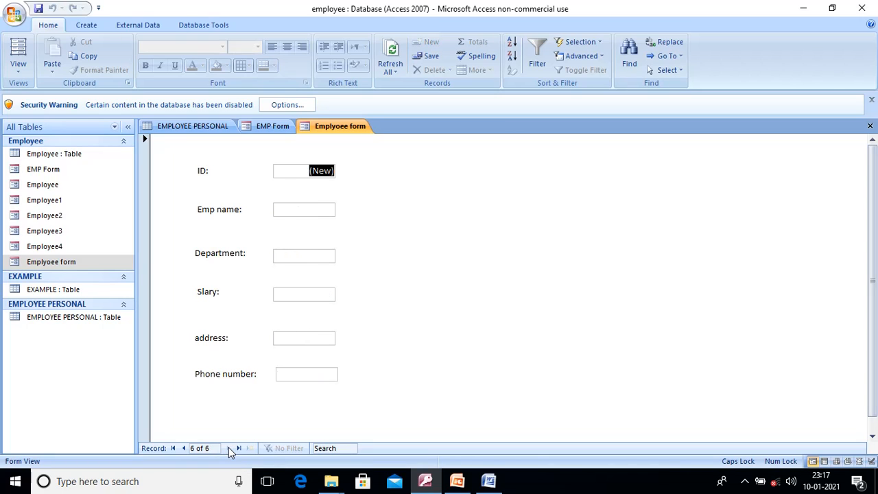
Step: Page back to record 2 of the Emplyoee form, forward to the blank record, and back to record 5
left_click(184, 449)
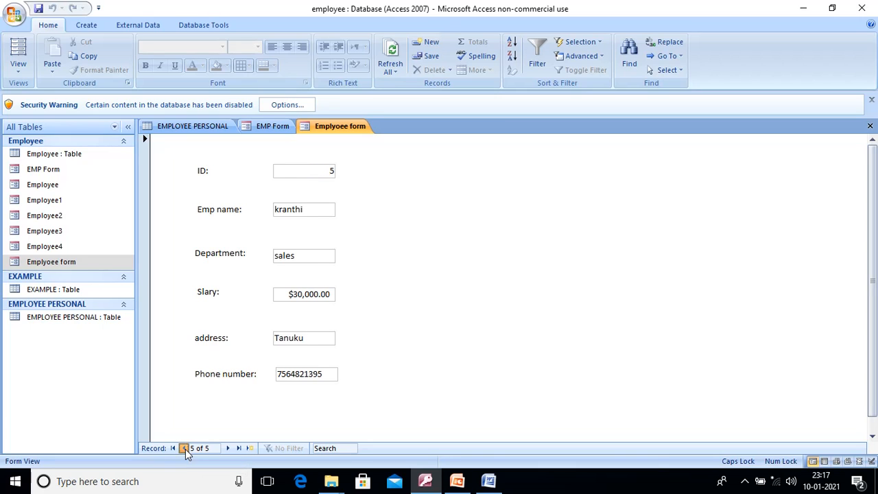
left_click(184, 449)
left_click(185, 449)
left_click(185, 448)
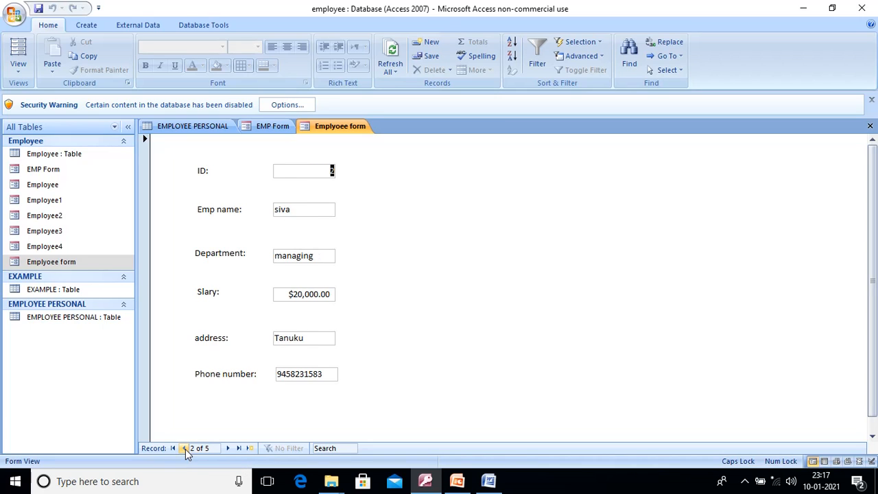
left_click(228, 448)
left_click(228, 448)
left_click(229, 448)
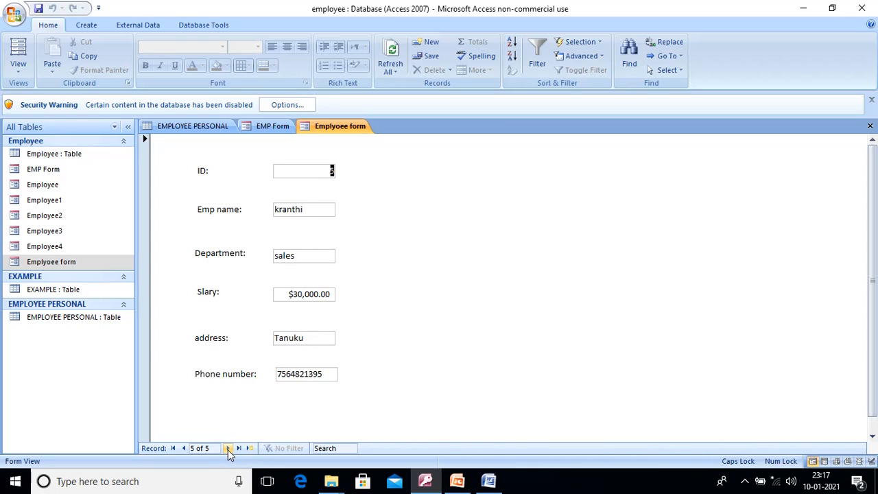
left_click(229, 448)
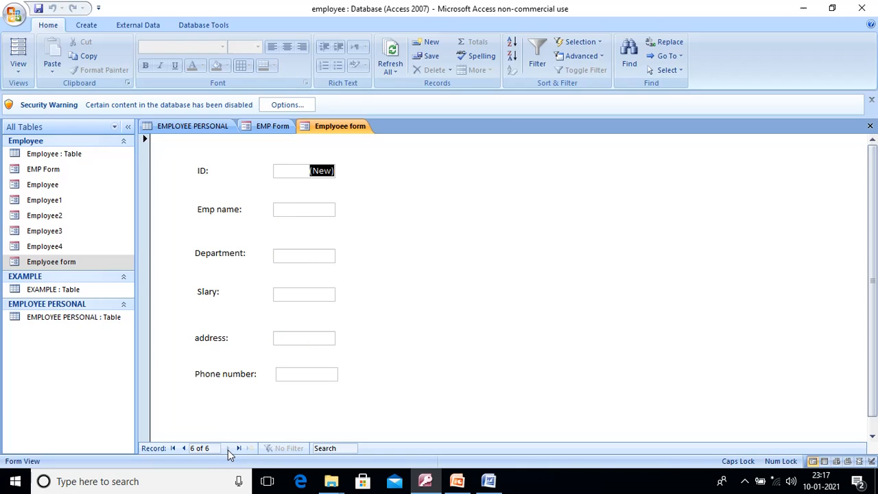
left_click(184, 448)
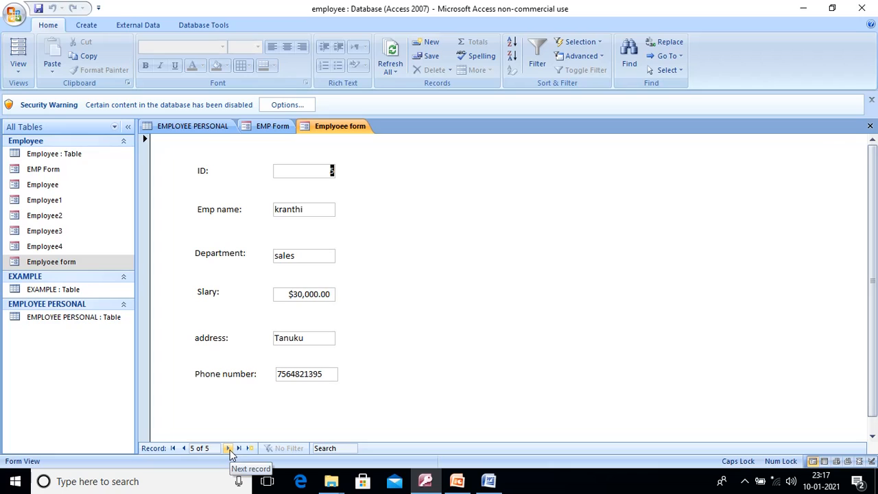
Step: Start a new record and enter the employee's name, department ACCOUNTING, salary 50000, address and phone number
left_click(231, 452)
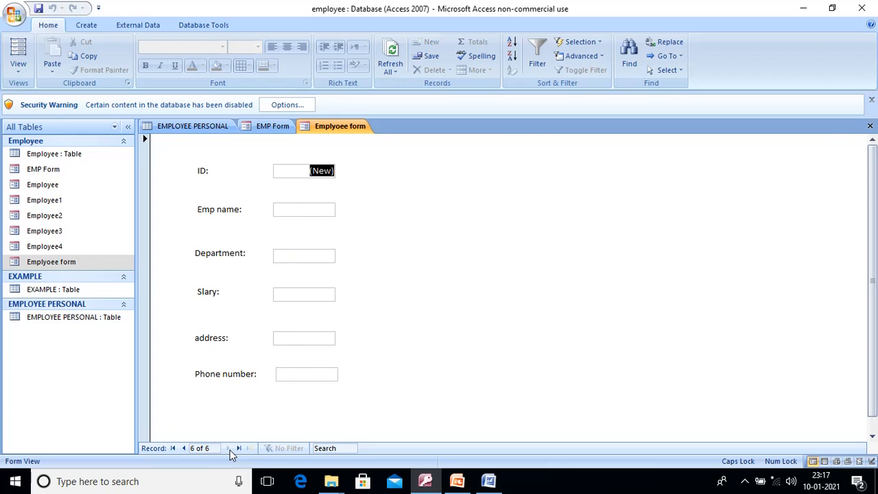
key("Tab")
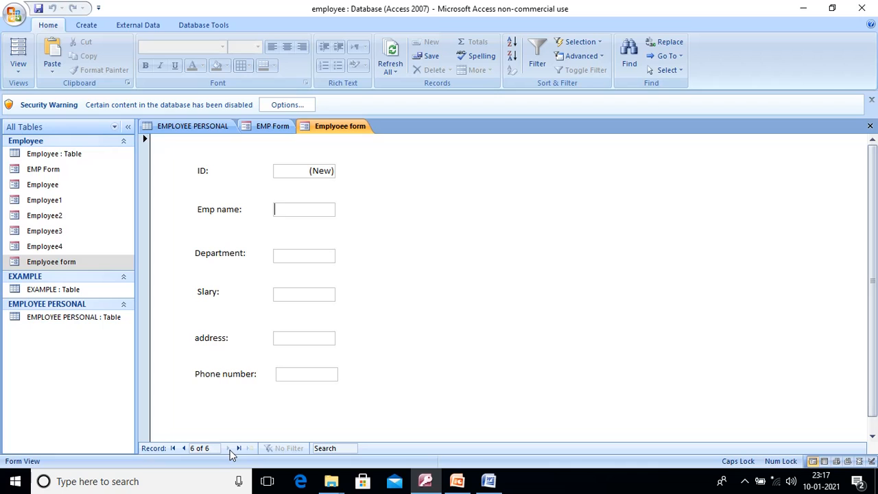
type("RAJESH")
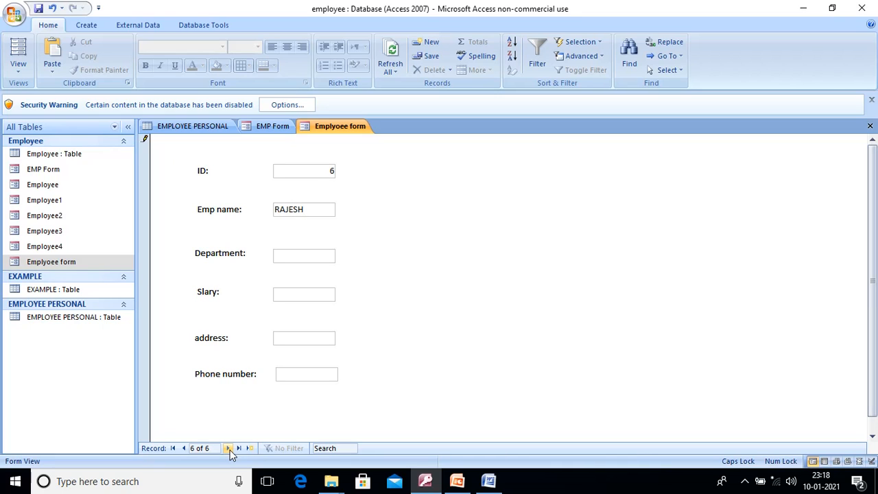
left_click(333, 256)
type("ACCOUNTING")
left_click(311, 294)
type("50000")
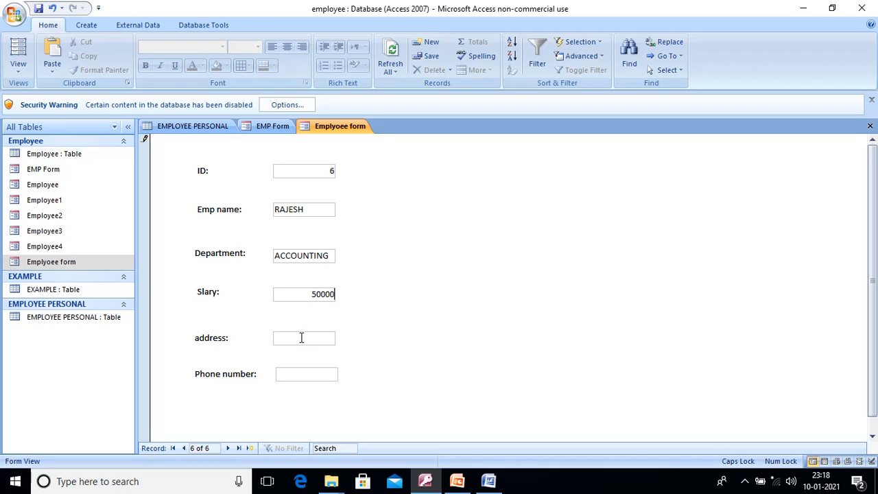
left_click(301, 338)
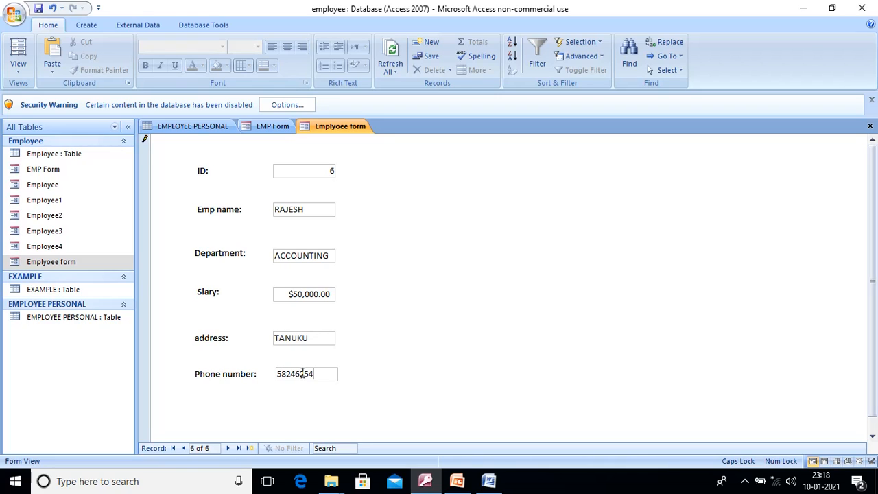
Step: Try to leave the new record in the Emplyoee form by moving to the next and then to the previous record
left_click(228, 449)
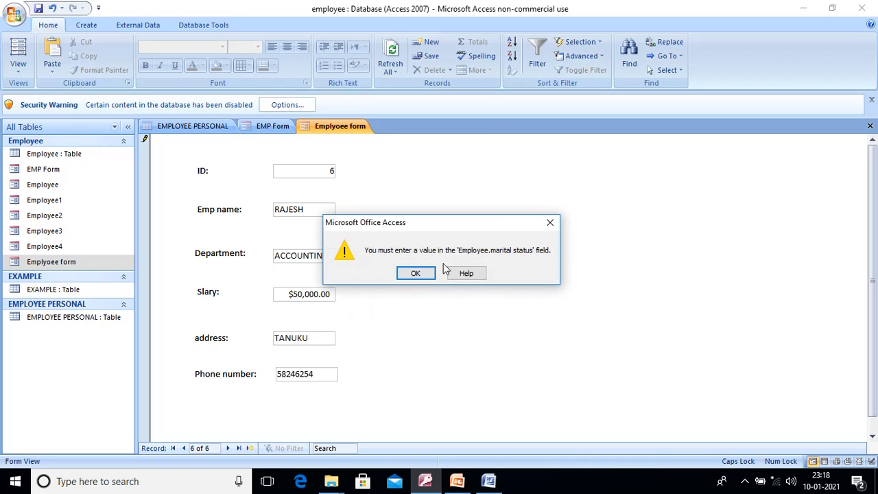
left_click(423, 273)
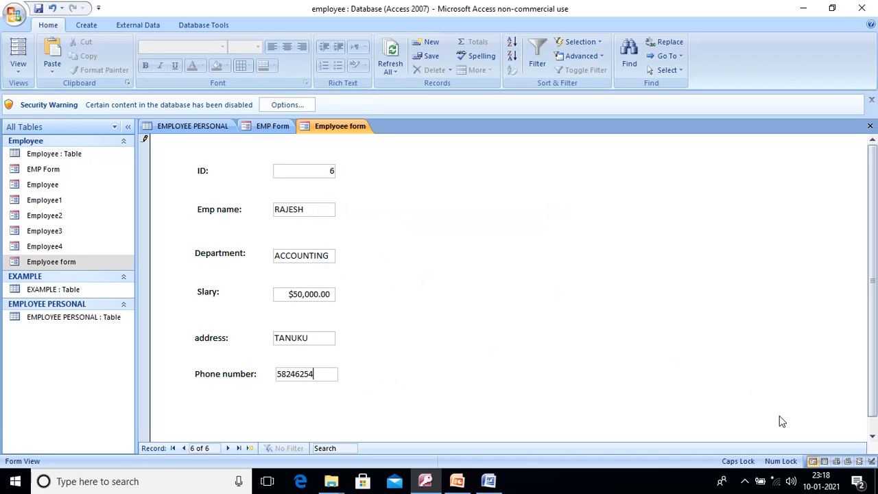
left_click_drag(875, 371, 853, 336)
left_click(228, 450)
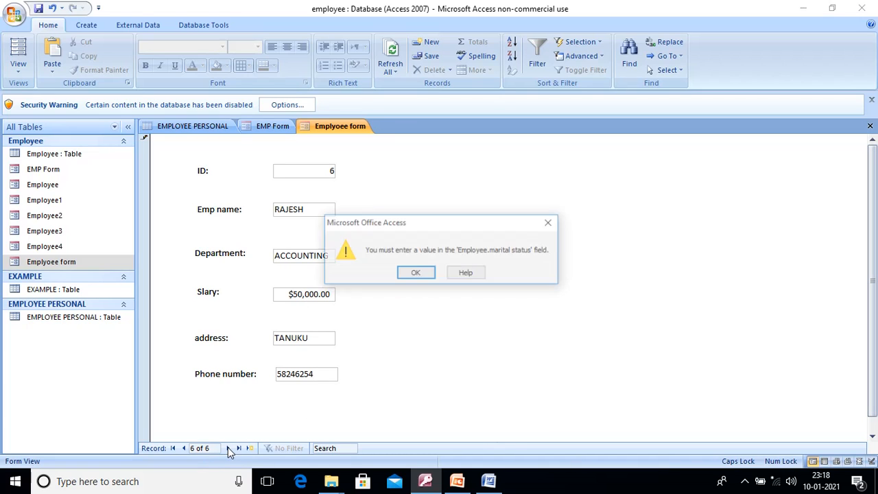
left_click(419, 275)
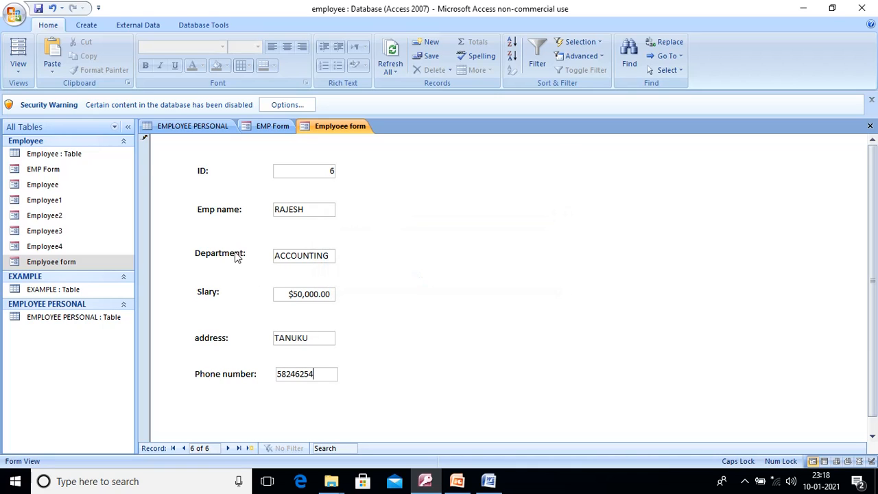
left_click(183, 449)
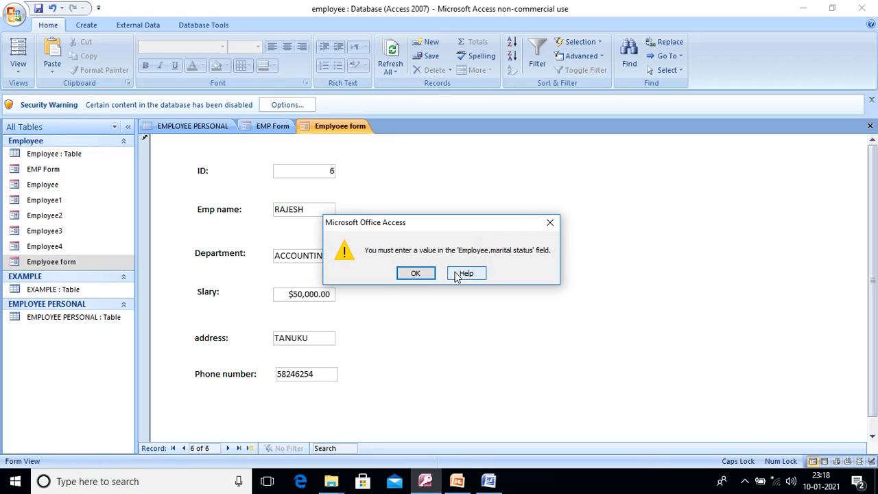
left_click(418, 278)
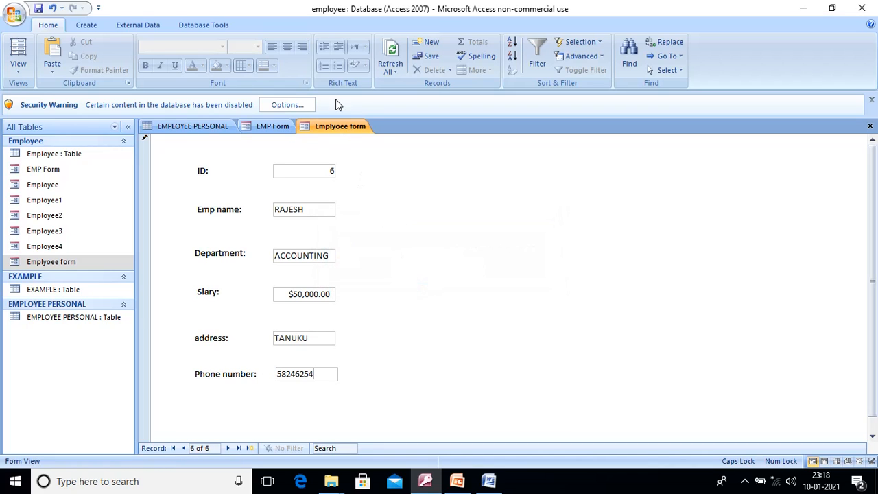
Step: Try to switch the Emplyoee form to Design View
right_click(335, 134)
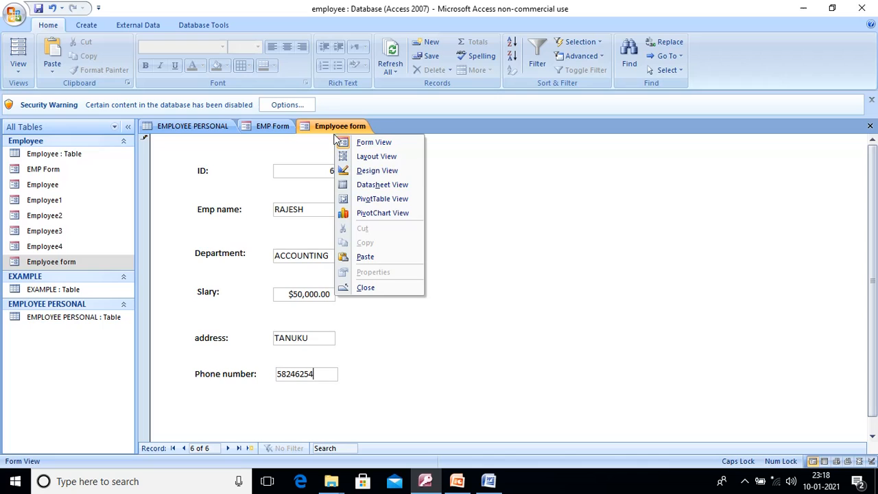
left_click(378, 171)
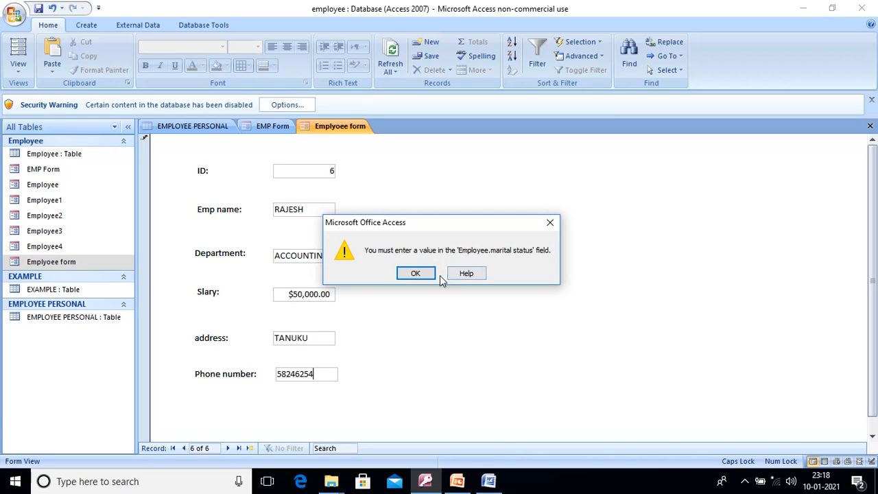
left_click(551, 222)
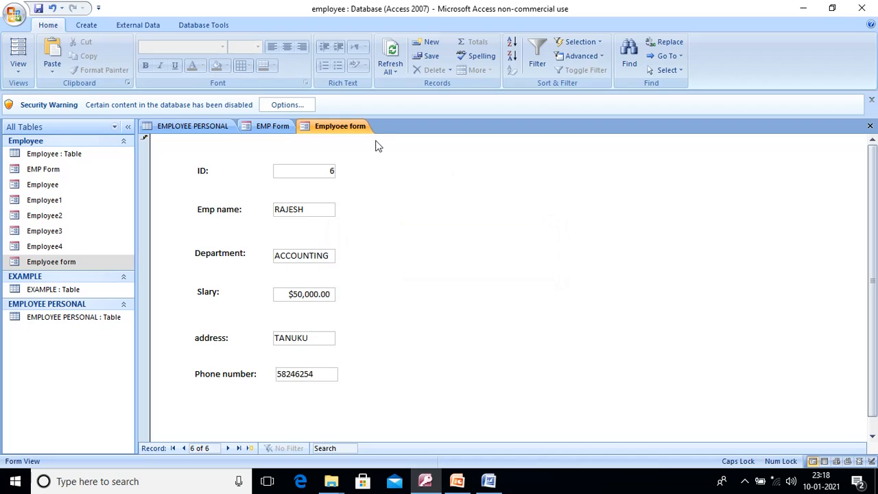
Step: Close the Emplyoee form, discarding the unsaved record
right_click(359, 131)
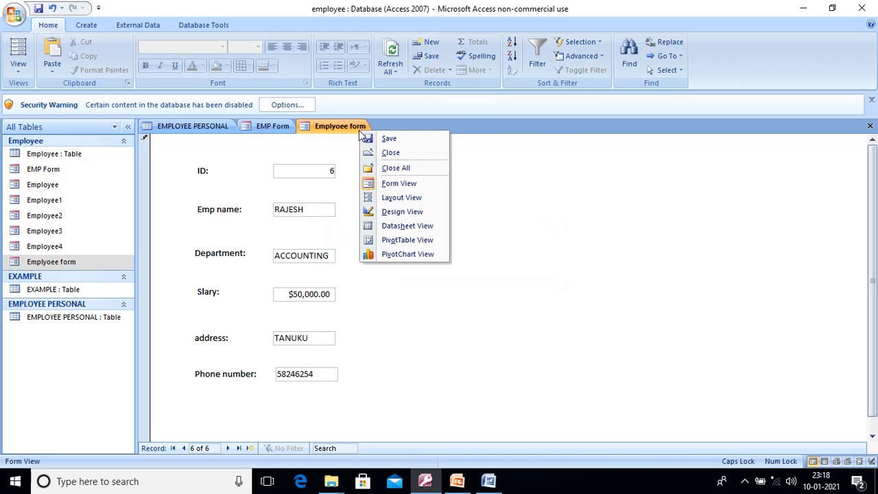
left_click(407, 154)
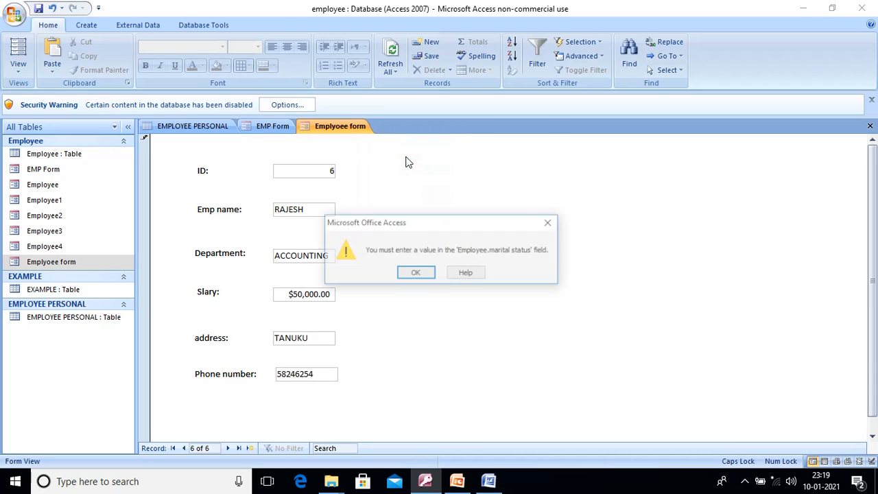
left_click(417, 274)
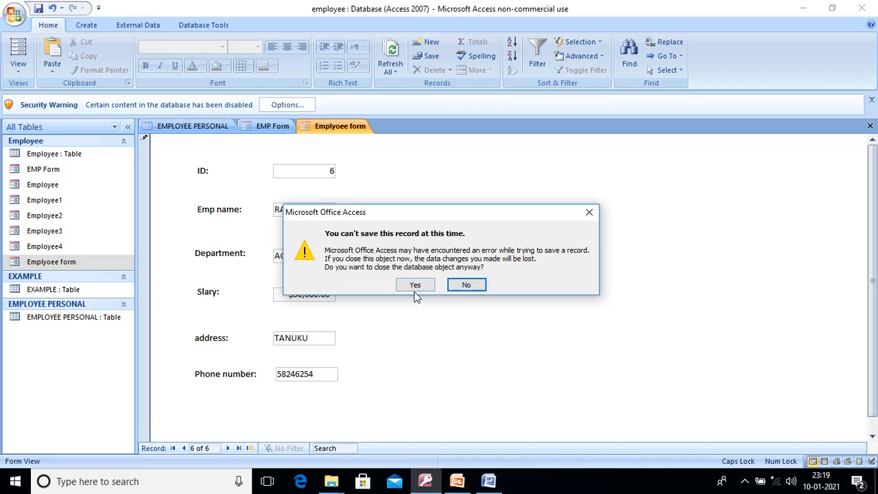
left_click(415, 286)
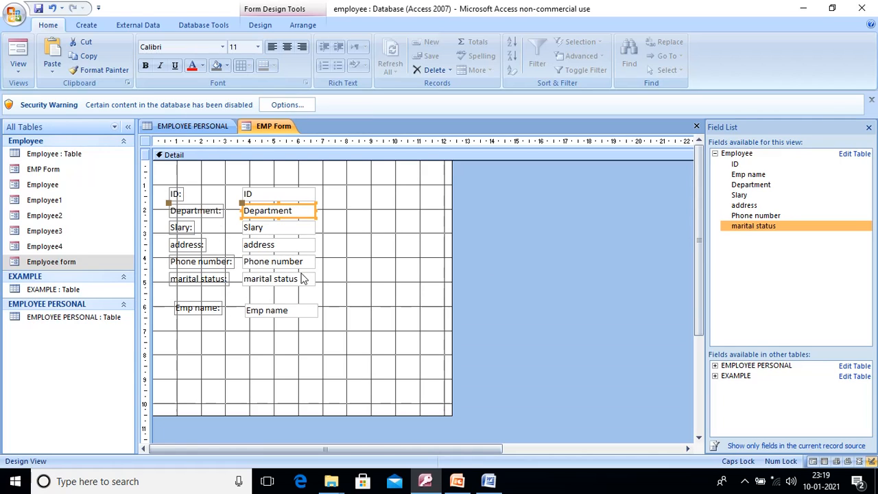
Step: Delete the marital status field from EMP Form and switch the form to Form View
left_click(304, 279)
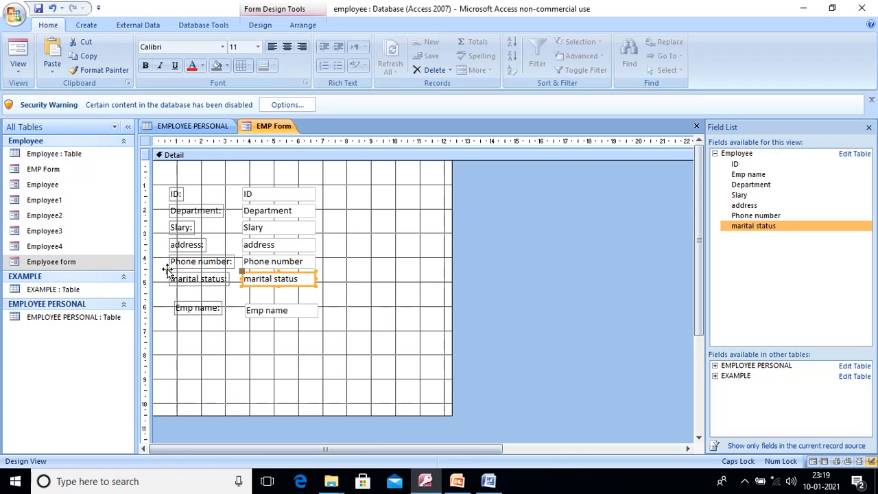
key("Delete")
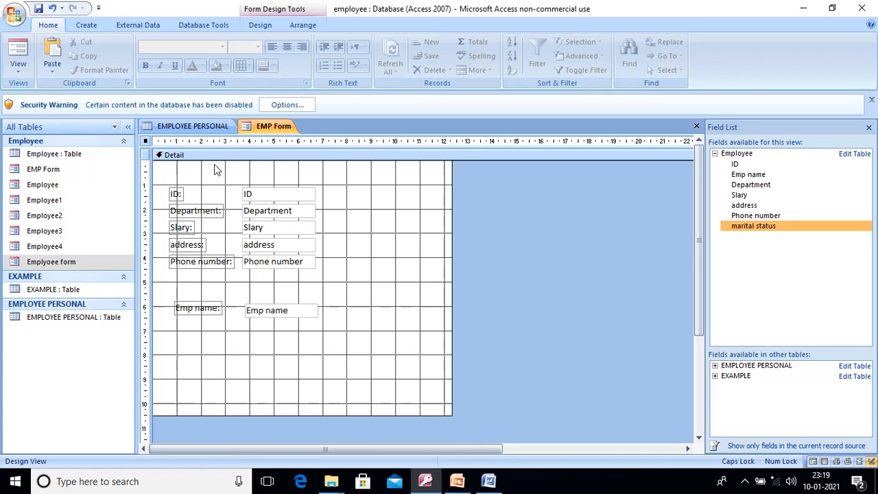
right_click(272, 127)
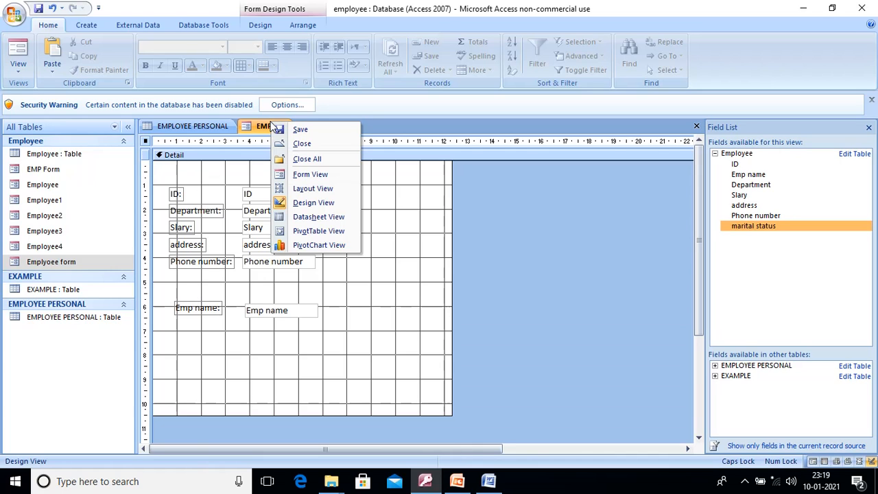
left_click(334, 203)
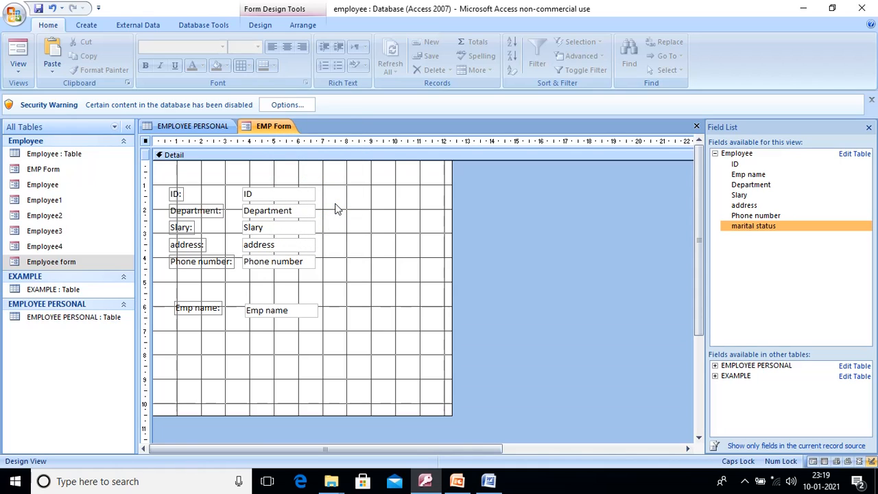
right_click(273, 127)
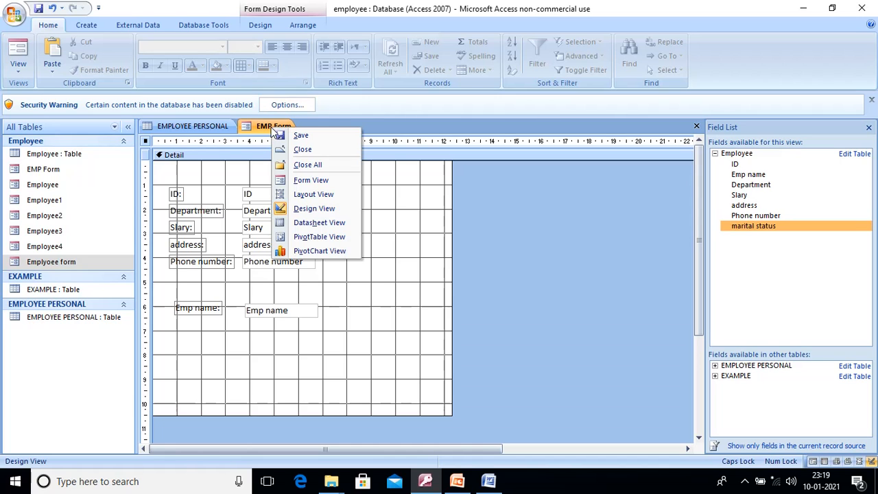
left_click(300, 183)
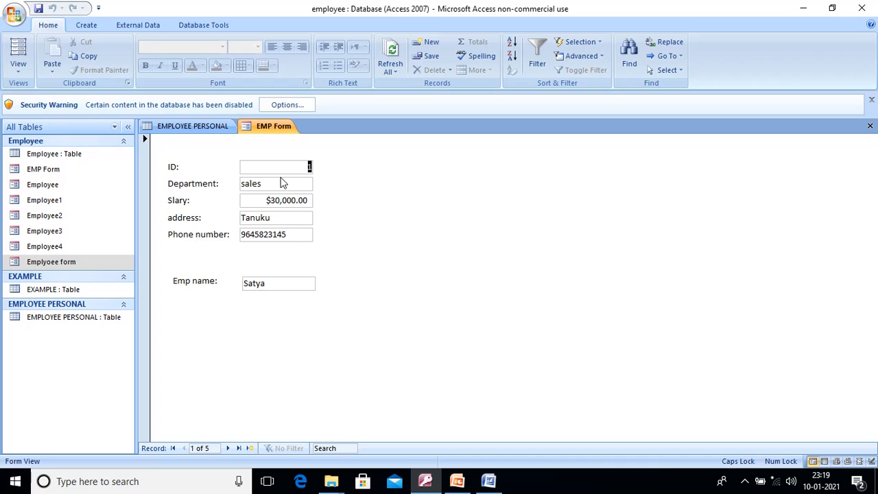
Step: Move through the fields of the first record in EMP Form and page forward to the blank new record
key("Tab")
key("Tab")
key("Tab")
key("Tab")
key("Tab")
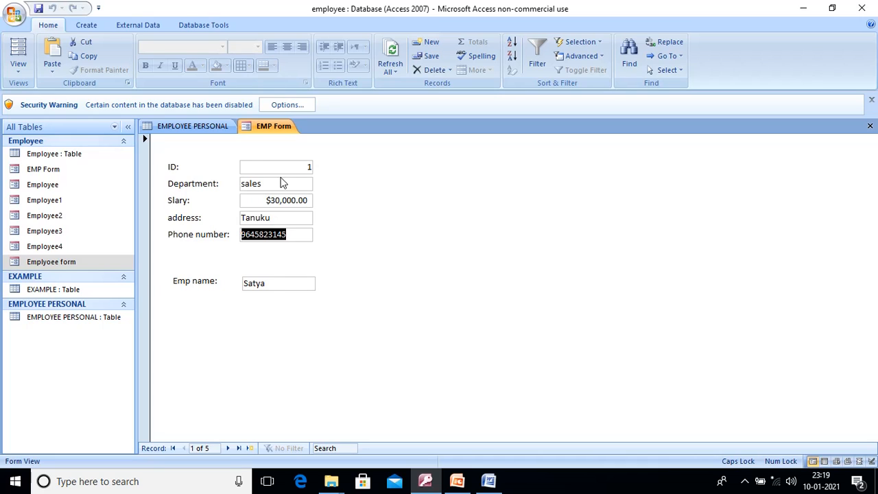
key("Tab")
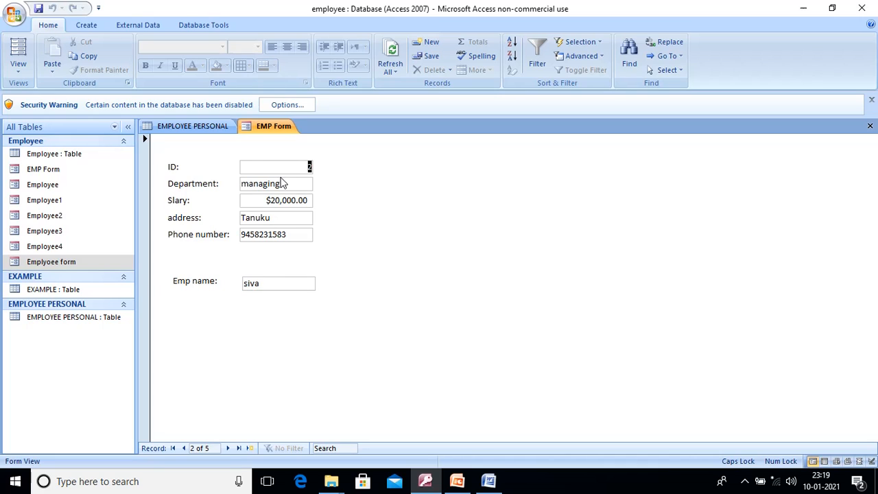
left_click(227, 448)
left_click(227, 448)
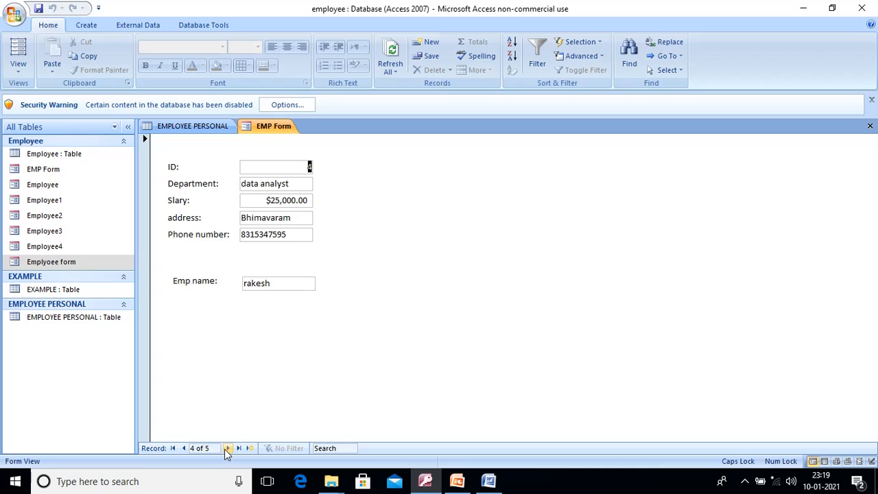
left_click(227, 449)
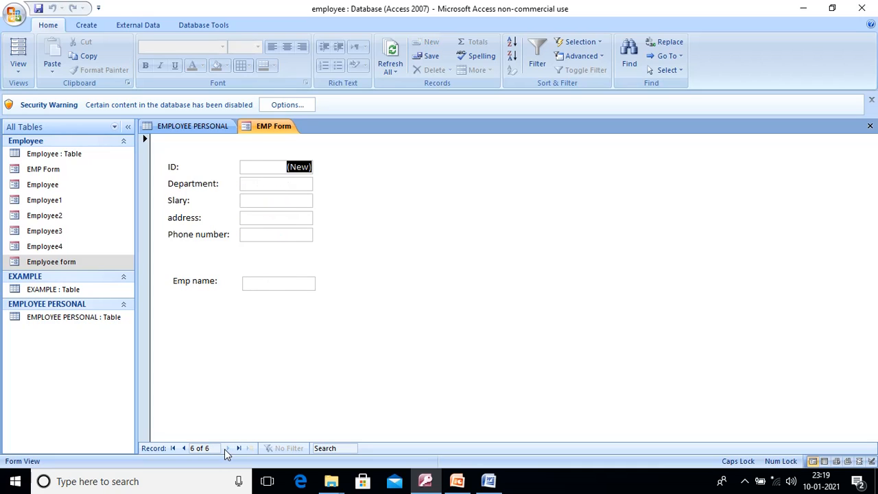
Step: Enter department SALES, salary 30000, address, phone number and employee's name in the new record, and try to move to the next record
left_click(278, 186)
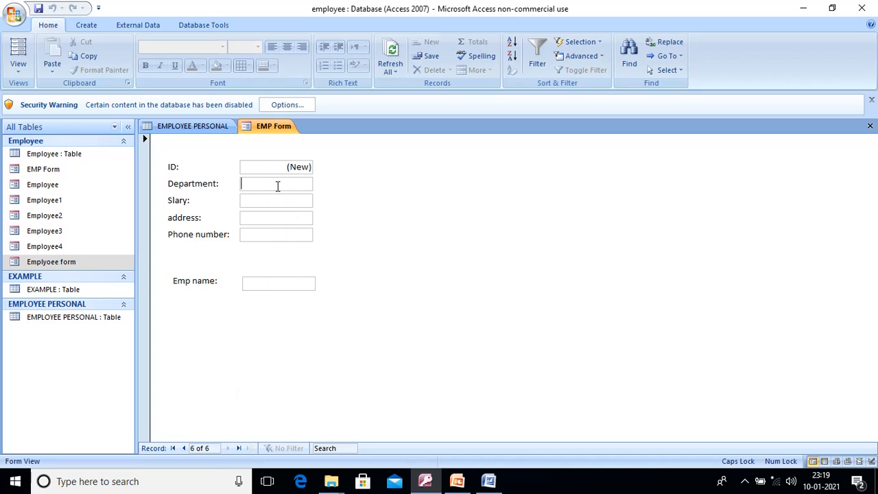
type("SALES")
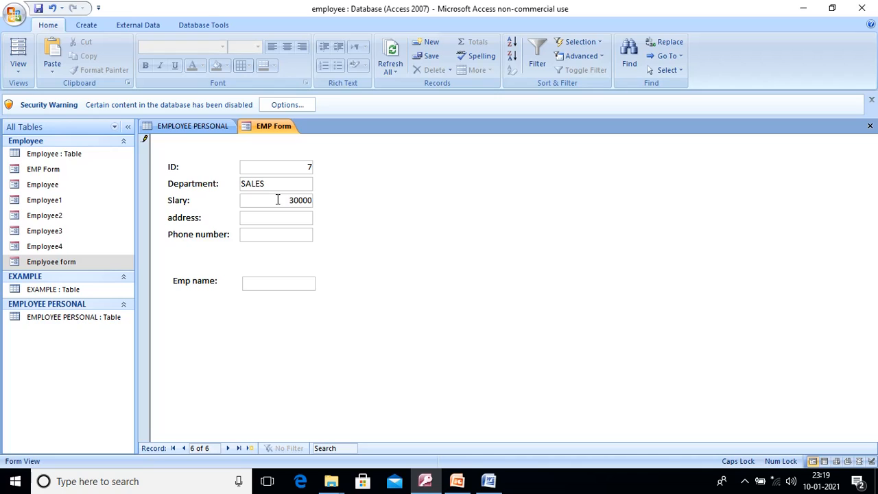
left_click(279, 217)
type("TANUKU")
left_click(281, 238)
type("95468231")
left_click(280, 280)
type("SATYA")
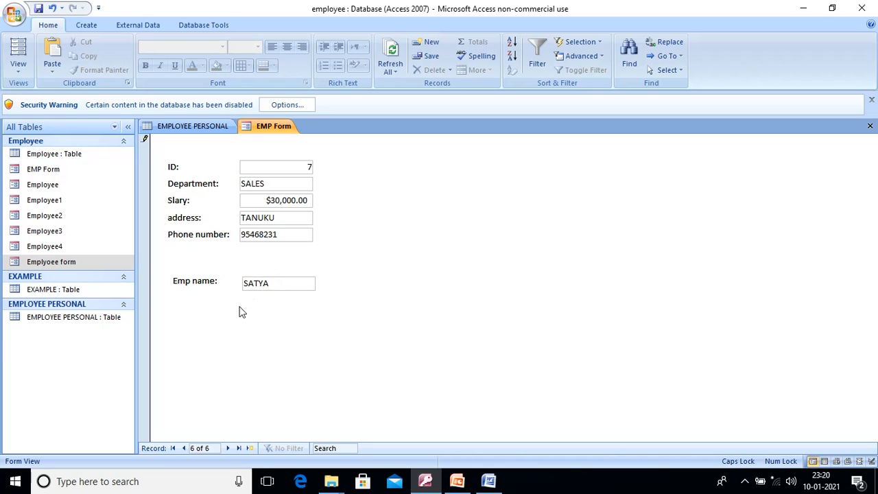
left_click(229, 448)
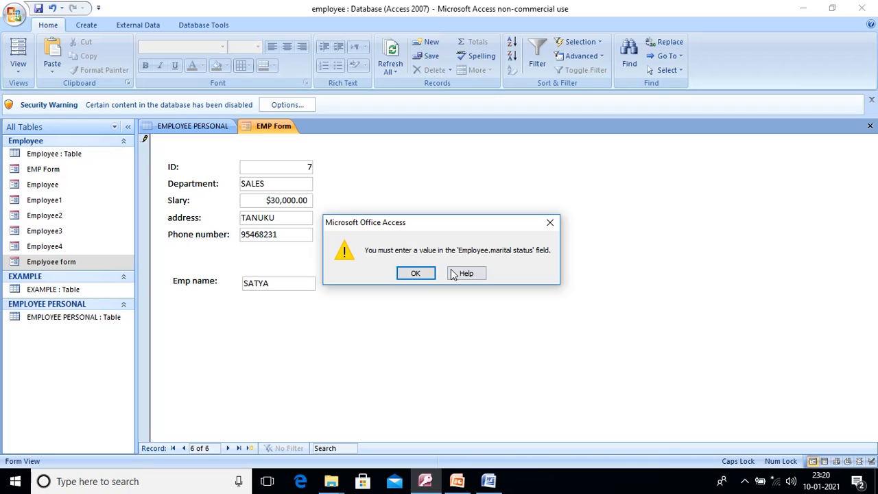
left_click(416, 274)
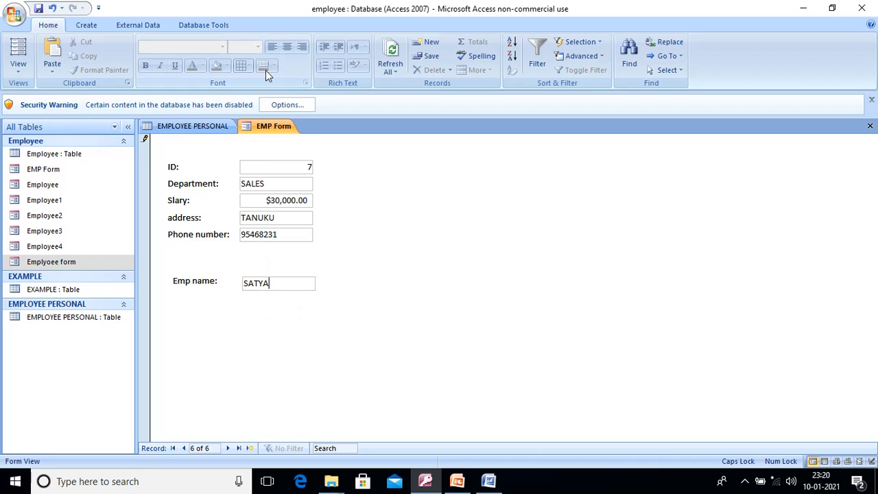
Step: Close all open objects, saving the design changes to EMP Form and discarding the unsaved record
right_click(272, 128)
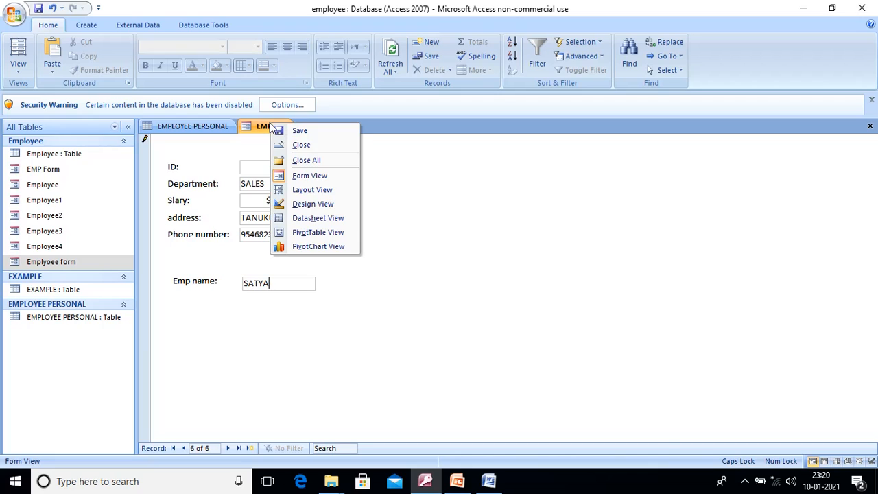
left_click(310, 161)
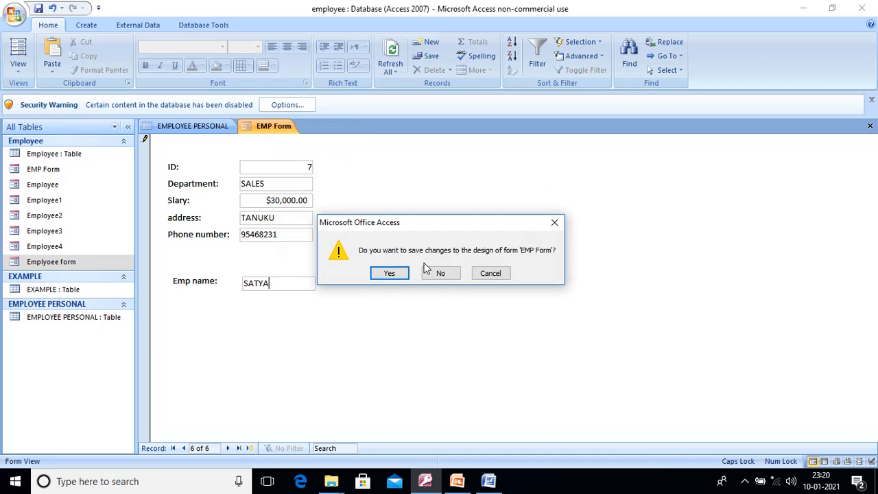
left_click(400, 275)
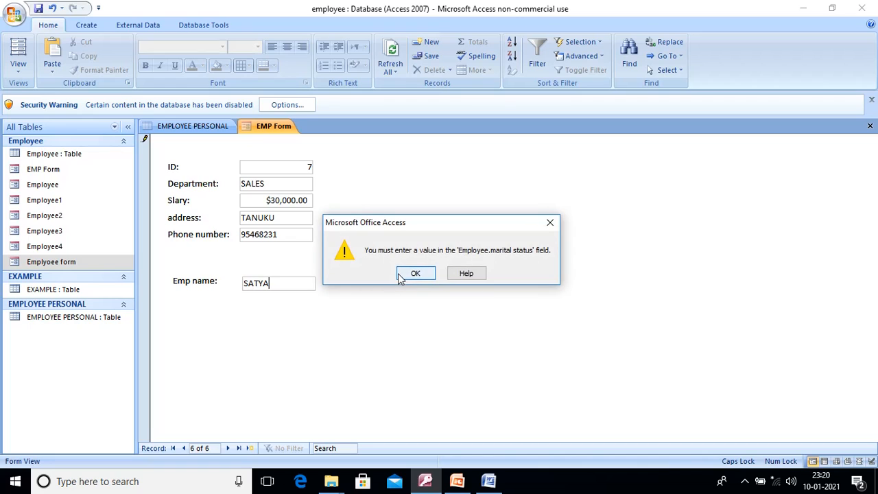
left_click(414, 274)
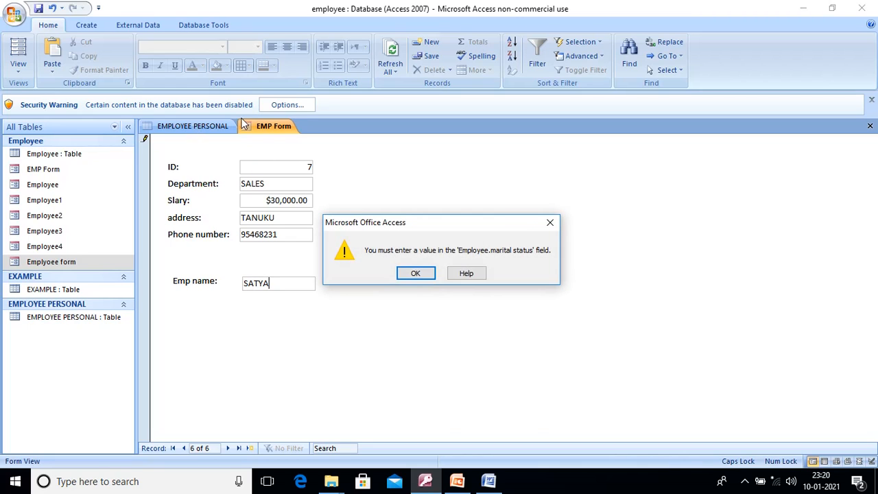
left_click(416, 273)
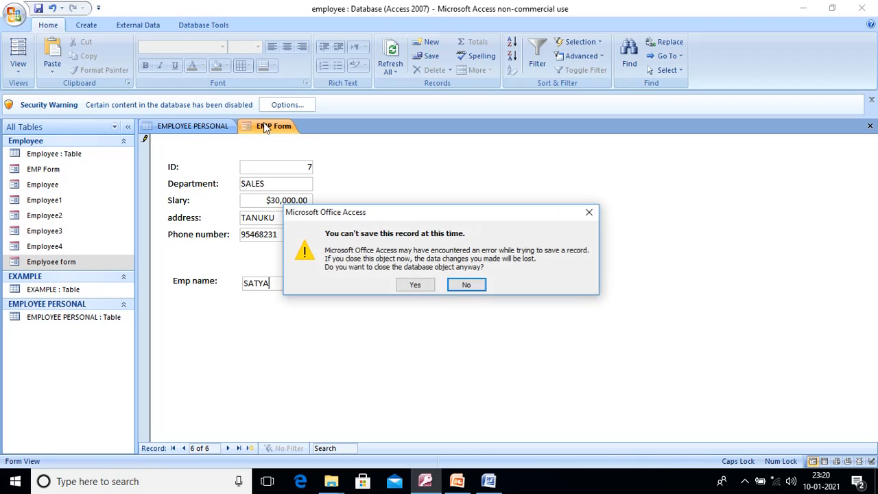
left_click(429, 284)
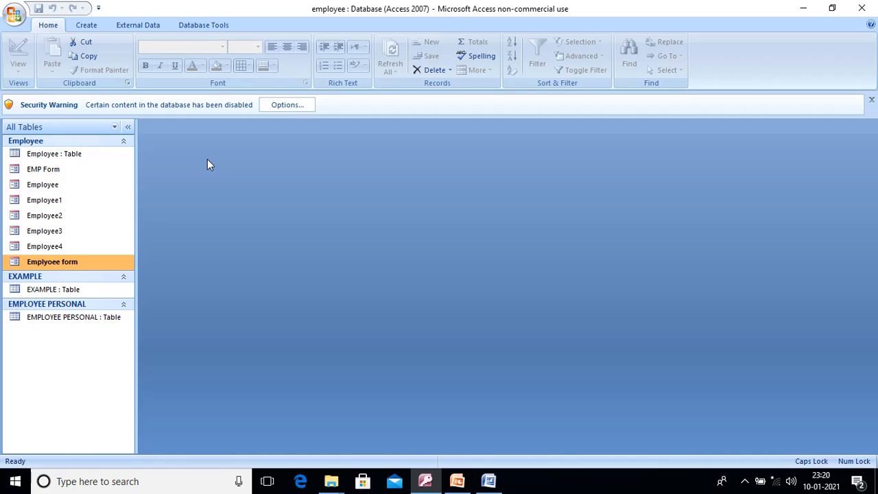
Step: Create a new form in Design View and set its record source to the Employee table
left_click(87, 26)
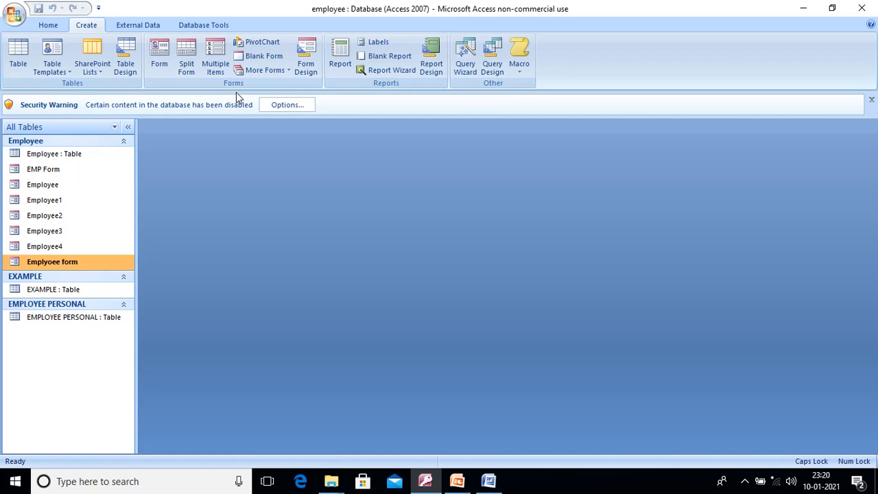
left_click(304, 59)
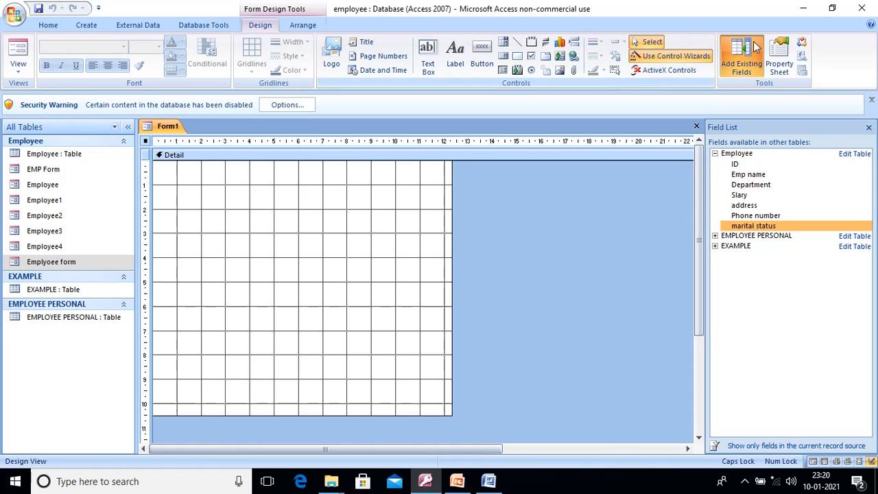
left_click(785, 65)
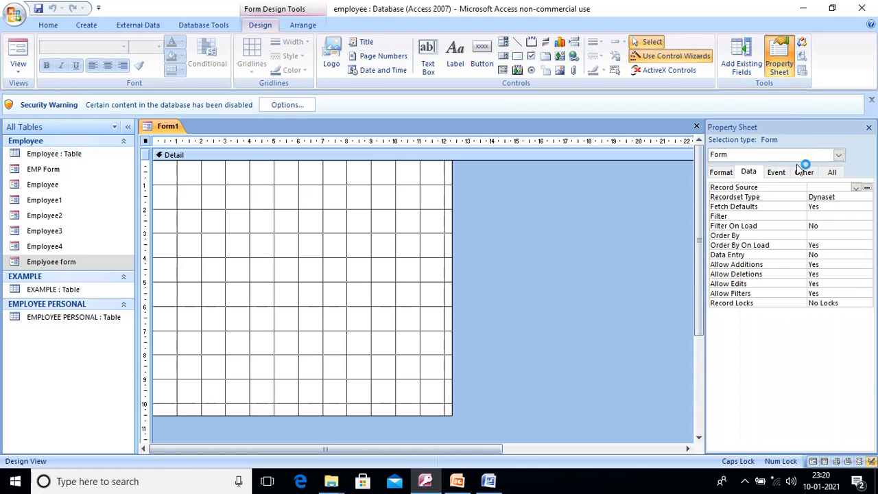
left_click(838, 154)
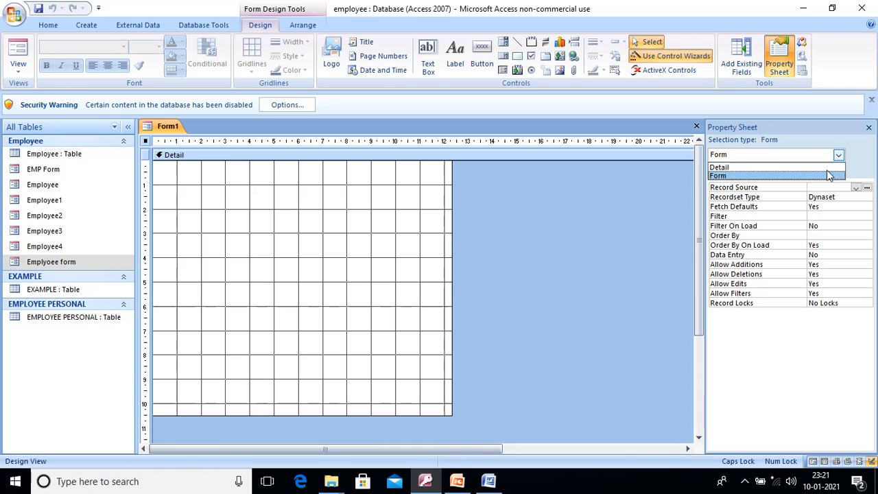
left_click(827, 176)
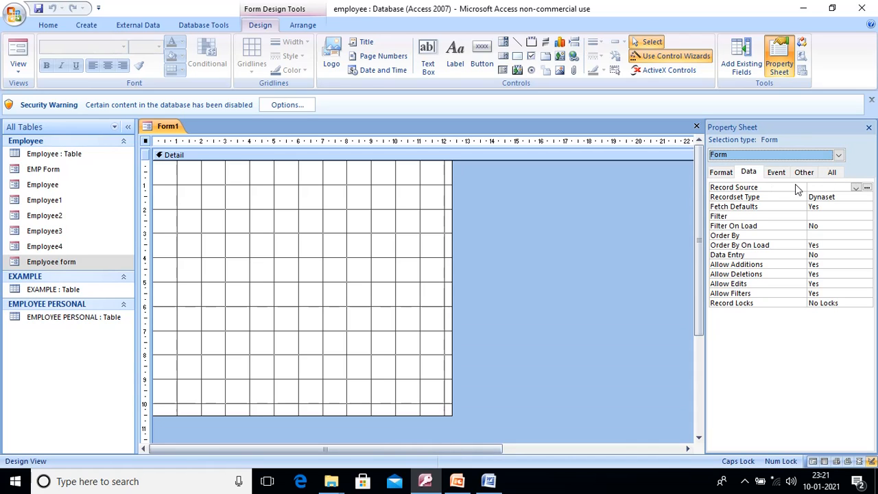
left_click(856, 188)
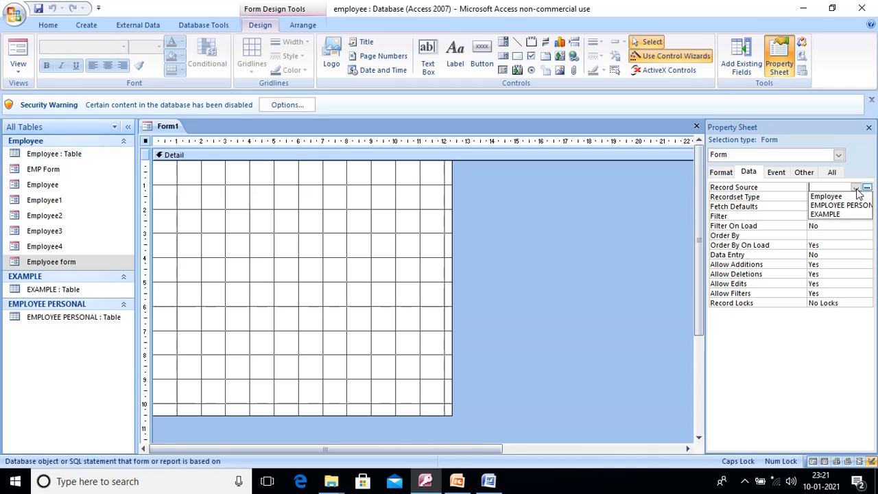
left_click(841, 198)
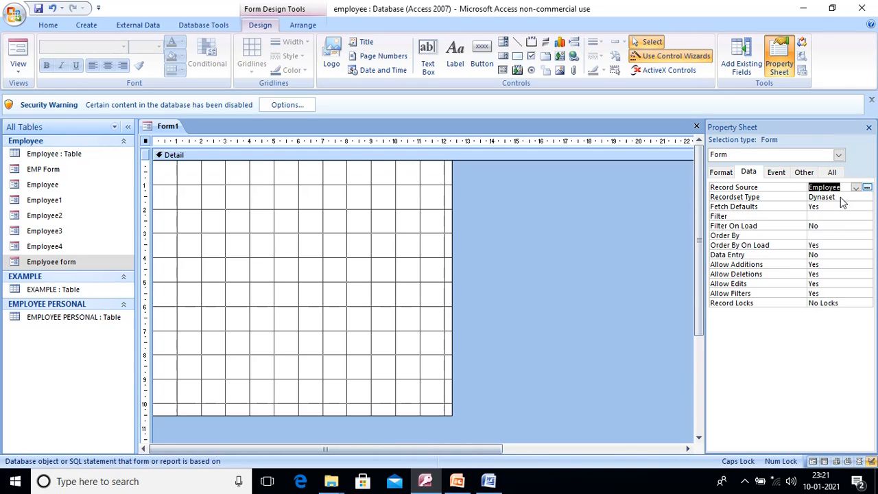
Step: Add the ID, Emp name, Department and Slary fields of the Employee table to the form's Detail section
left_click(741, 58)
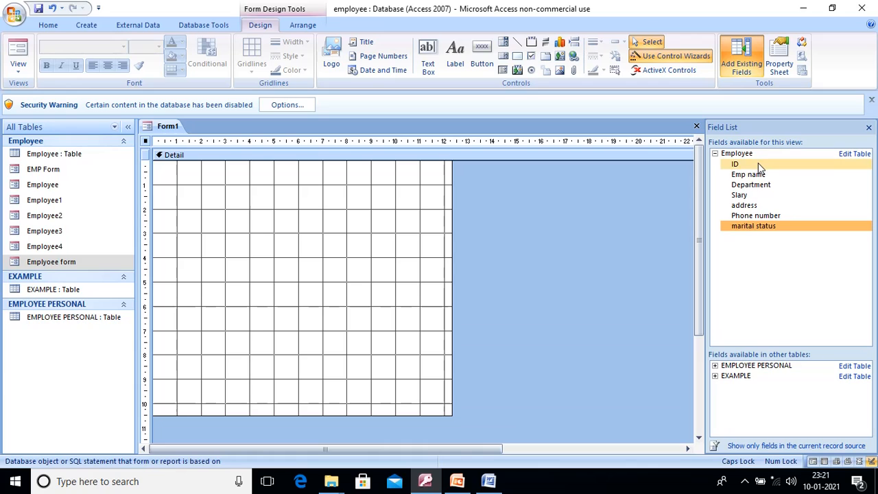
left_click_drag(759, 163, 641, 203)
left_click_drag(494, 250, 320, 223)
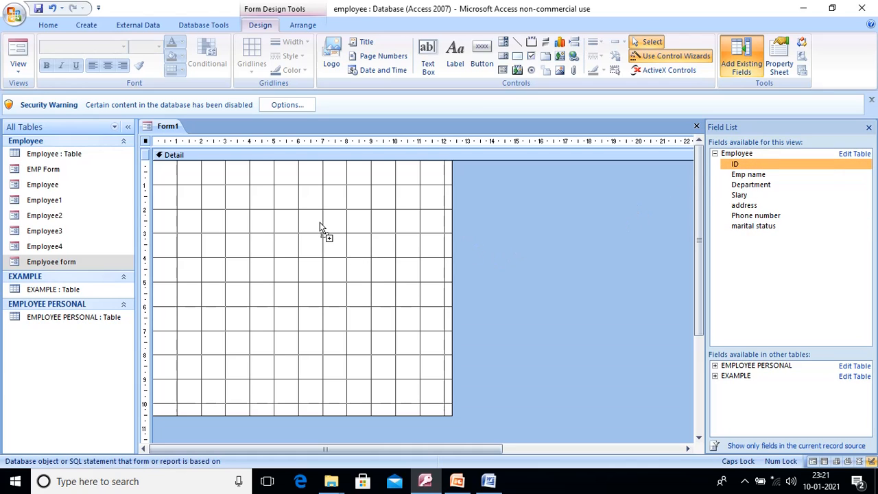
left_click_drag(269, 201, 763, 162)
double_click(764, 163)
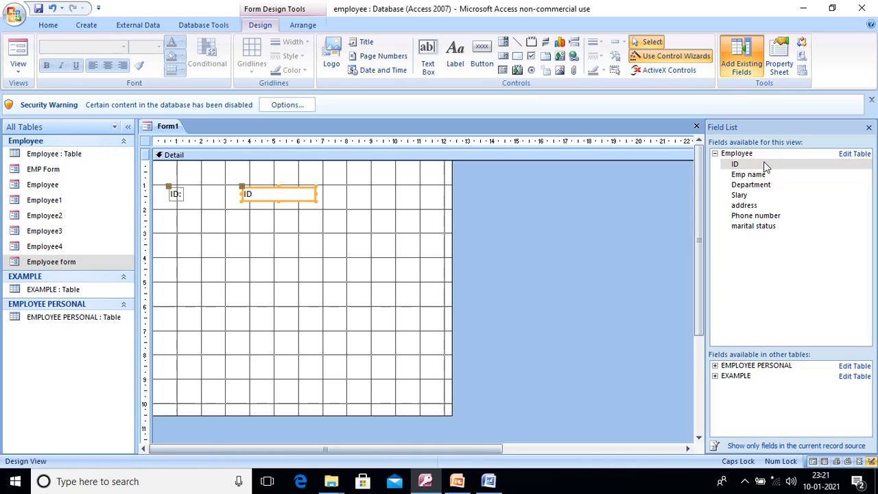
double_click(764, 176)
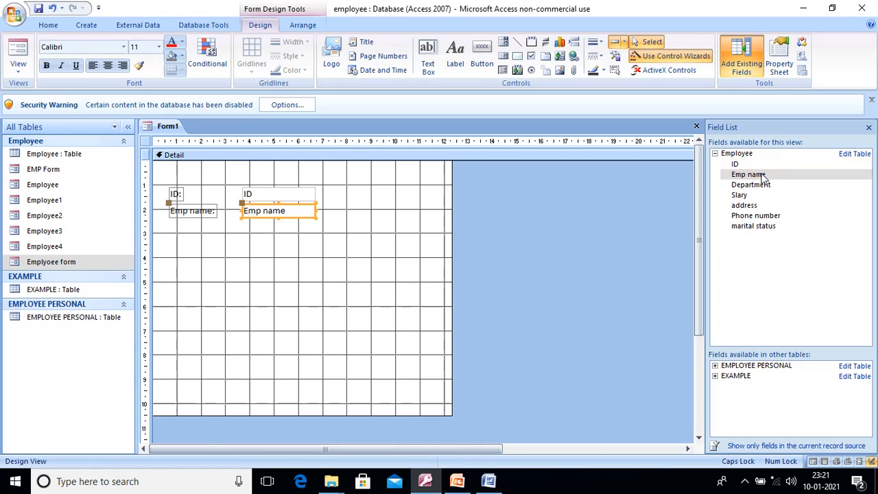
double_click(761, 185)
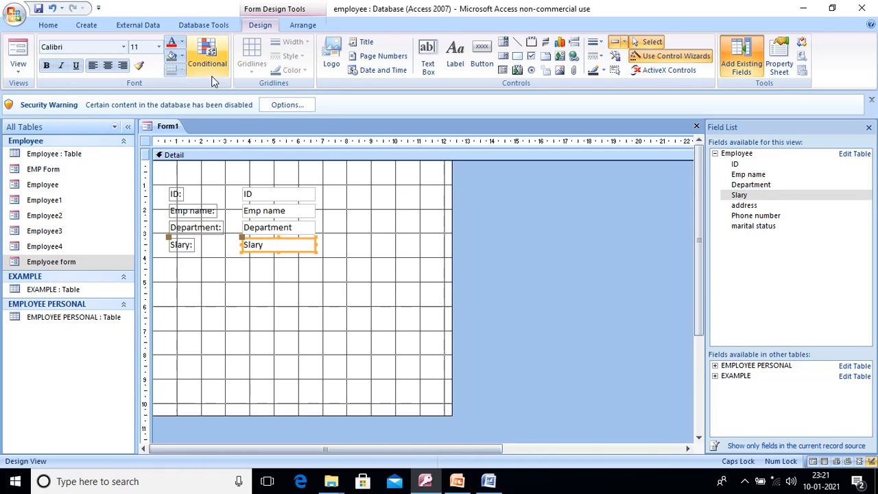
Step: Save the new form as EMP FORM2
right_click(169, 127)
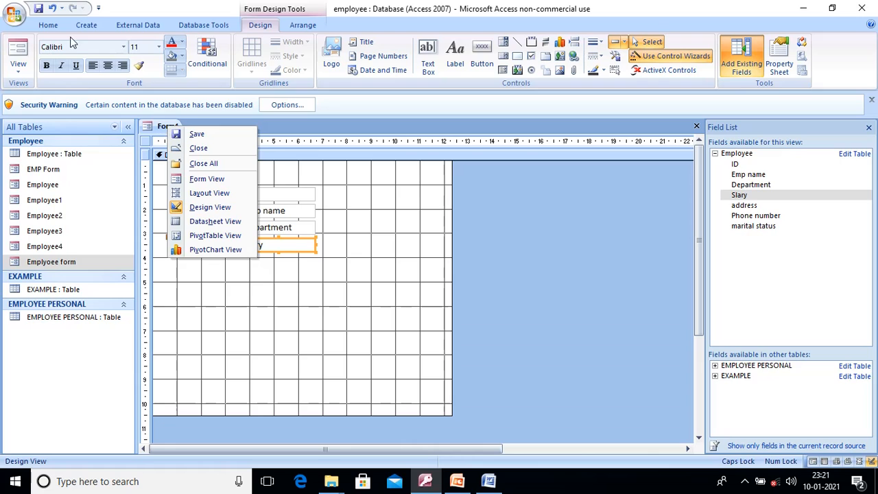
left_click(37, 8)
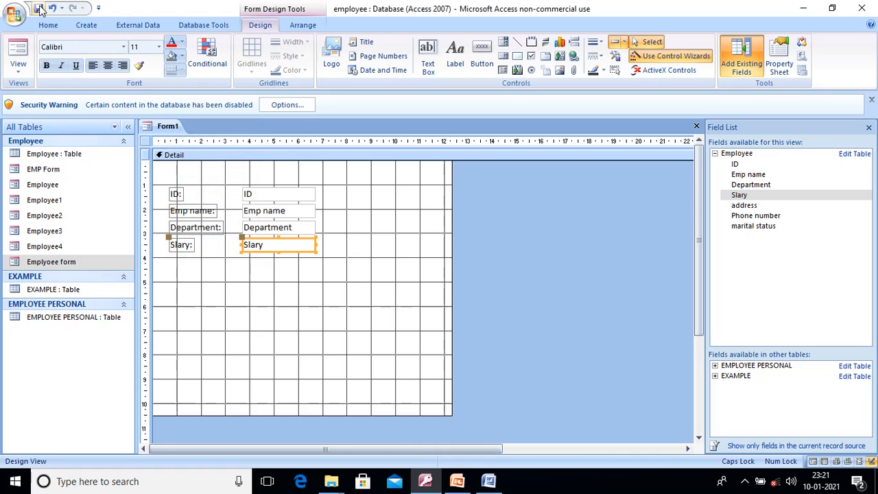
left_click(37, 8)
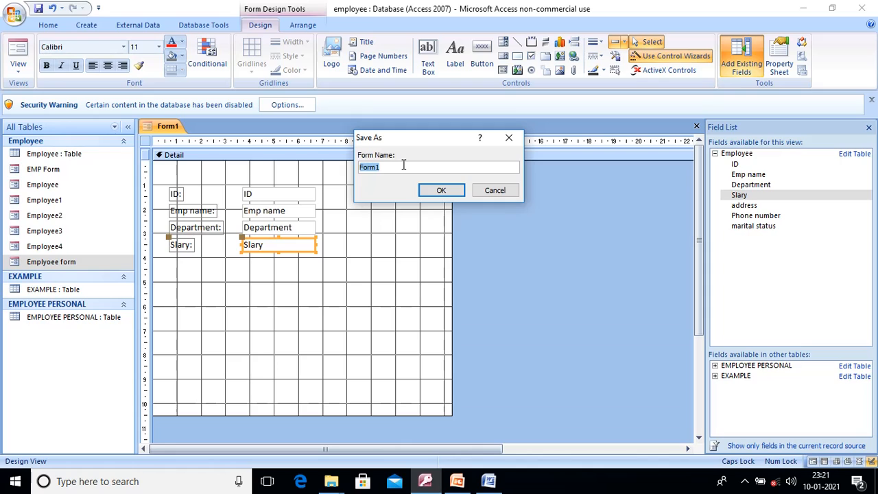
type("EMP FORM2")
left_click(393, 166)
key("BackSpace")
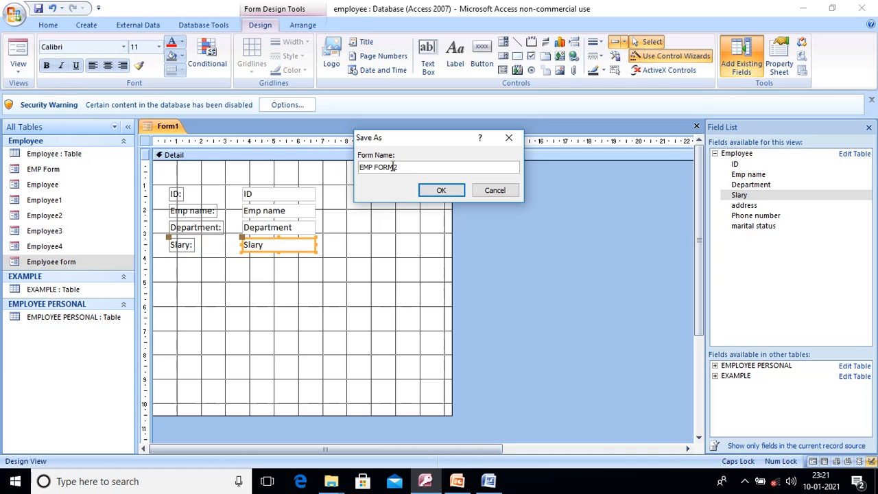
left_click(441, 191)
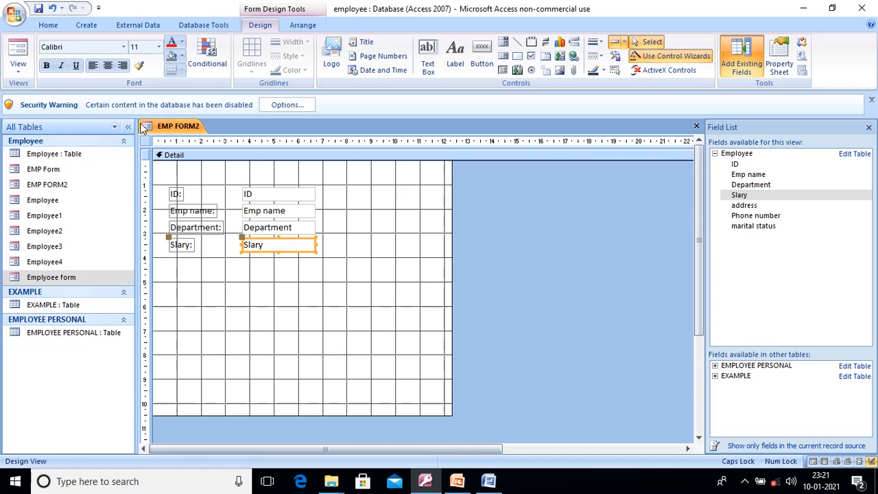
Step: Switch EMP FORM2 to Form View and move field by field through the records to the blank new record
right_click(162, 128)
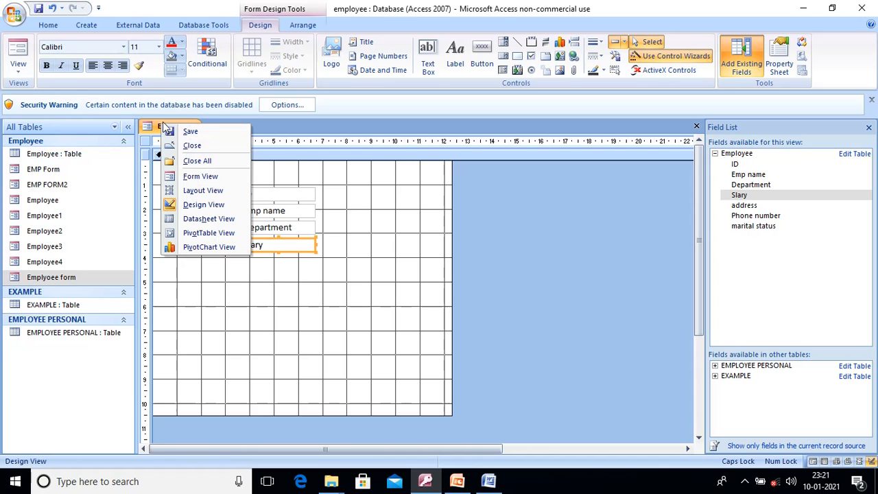
left_click(208, 178)
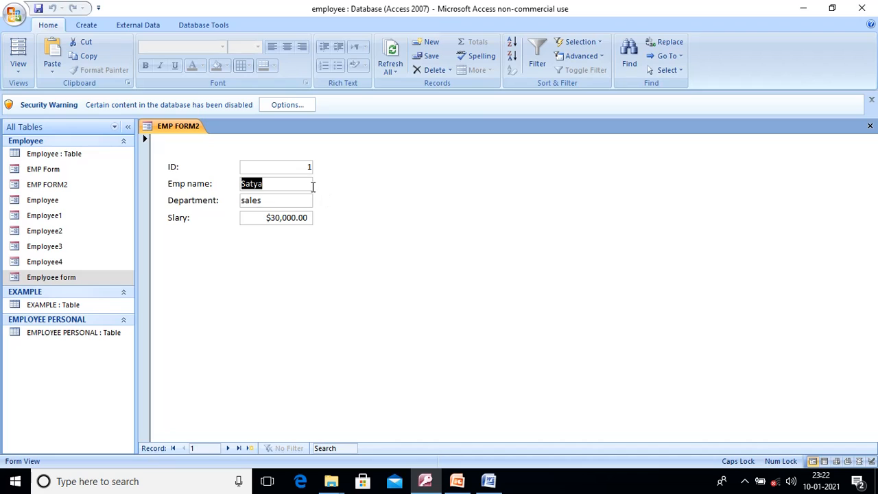
key("Tab")
key("Tab")
key("Tab")
key("Tab")
key("Tab")
key("Tab")
key("Tab")
key("Tab")
key("Tab")
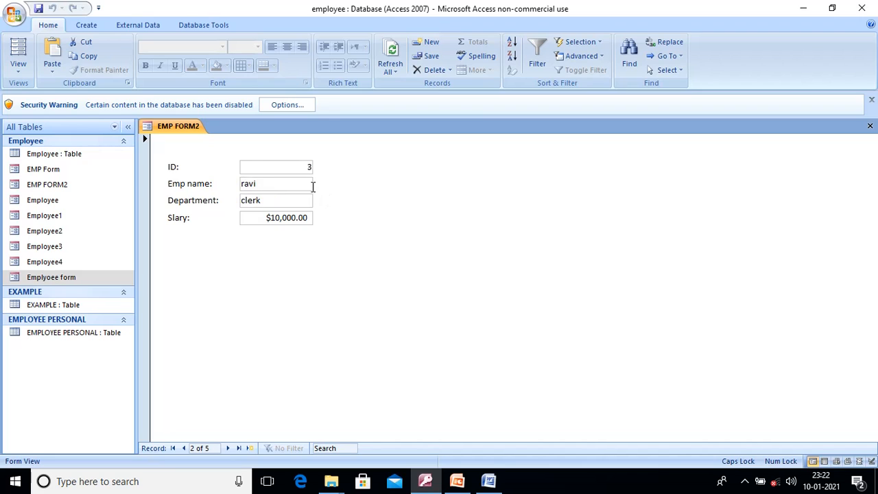
key("Tab")
key("Tab")
key("Tab")
key("Tab")
key("Tab")
key("Tab")
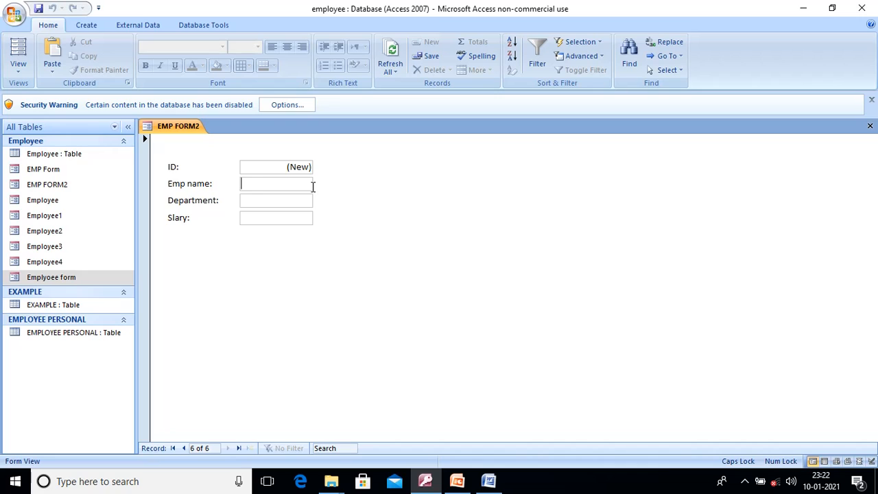
Step: Enter the employee's name, department SALES and salary 60000 in the new record, and try to move to the next record
key("shift+Tab")
key("Tab")
type("SOW")
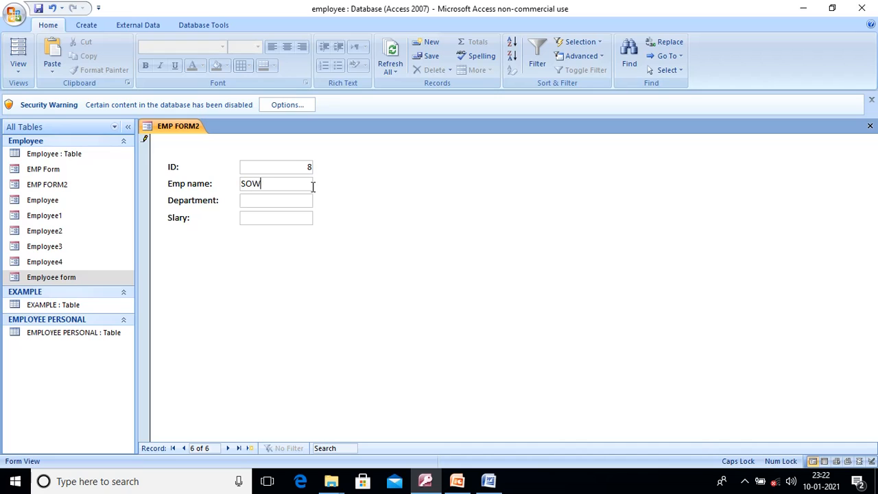
type("MYA")
left_click(300, 199)
type("A")
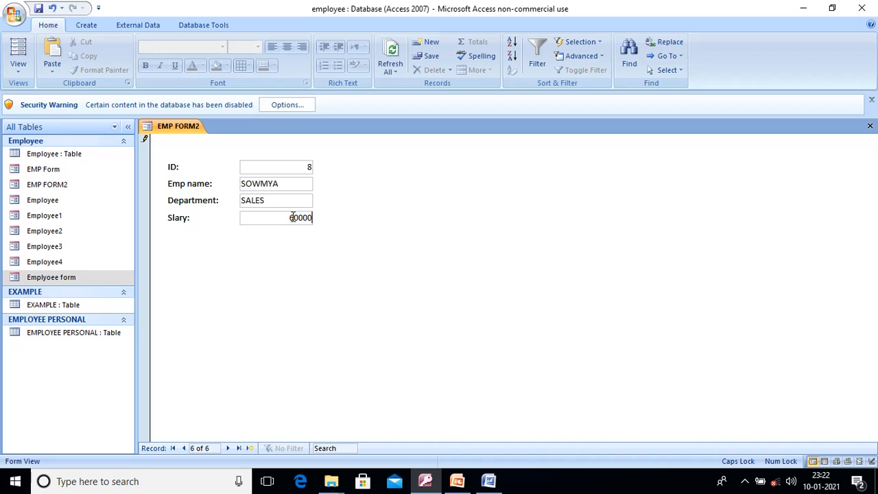
left_click(231, 448)
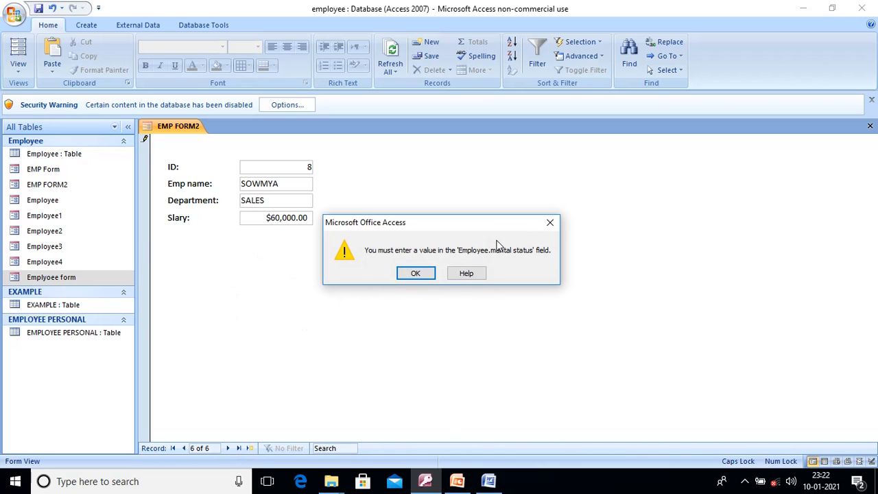
left_click(421, 275)
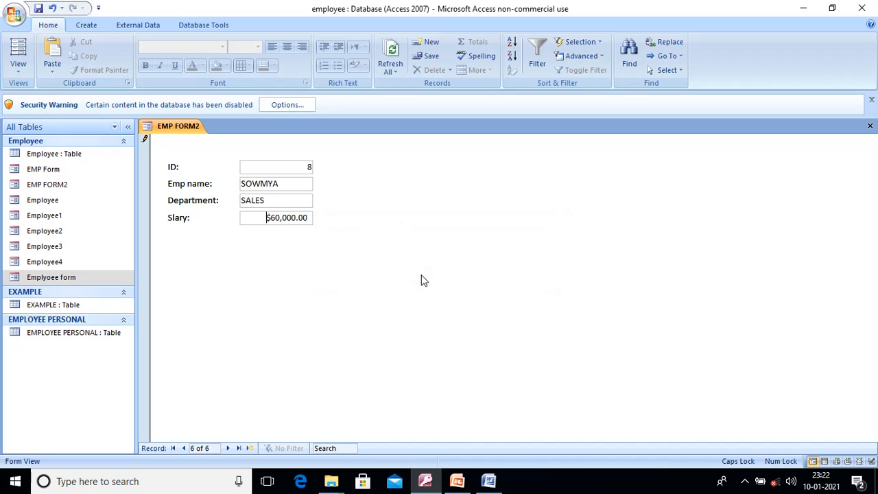
Step: Close EMP FORM2, discarding the unsaved record
right_click(192, 128)
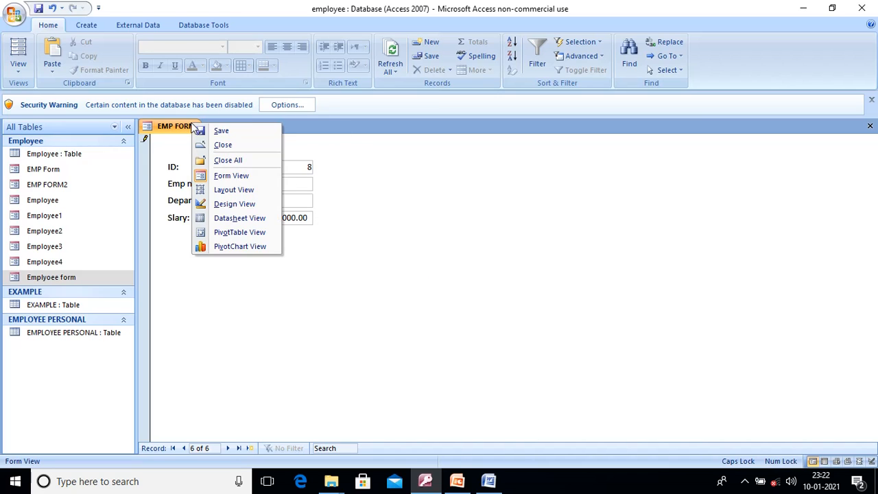
left_click(237, 150)
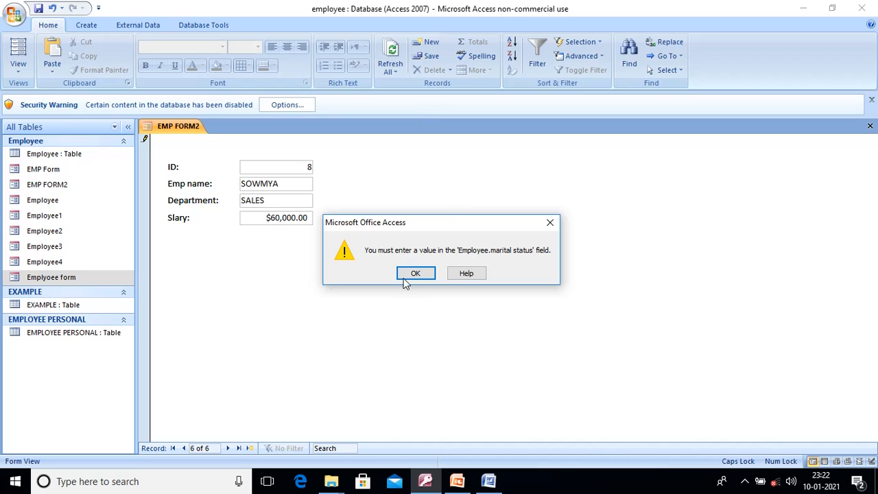
left_click(415, 274)
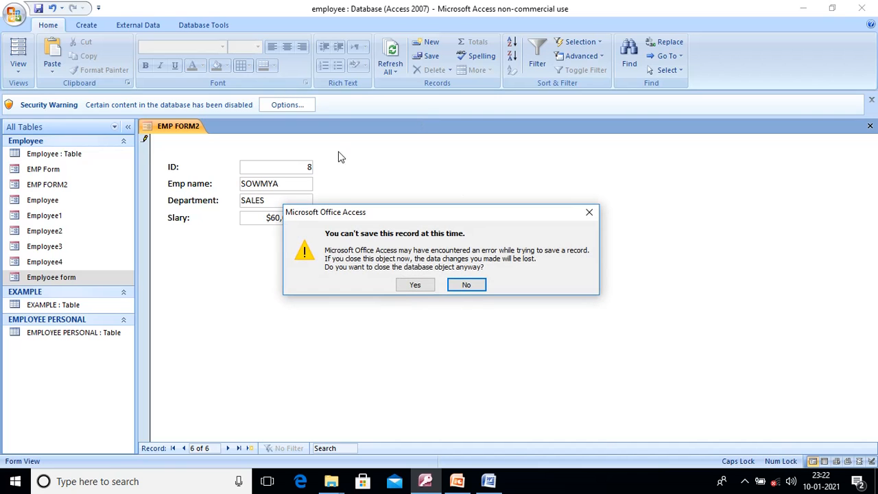
left_click(415, 286)
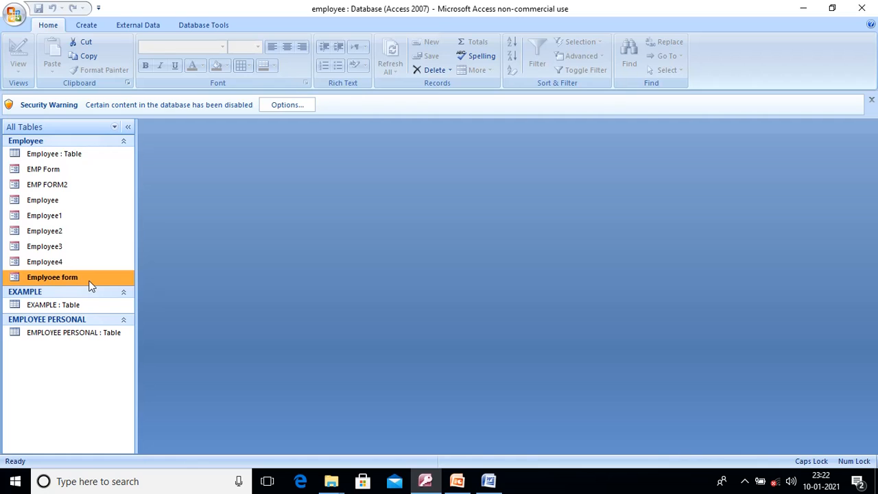
Step: Open the Employee form and the Employee table
double_click(88, 201)
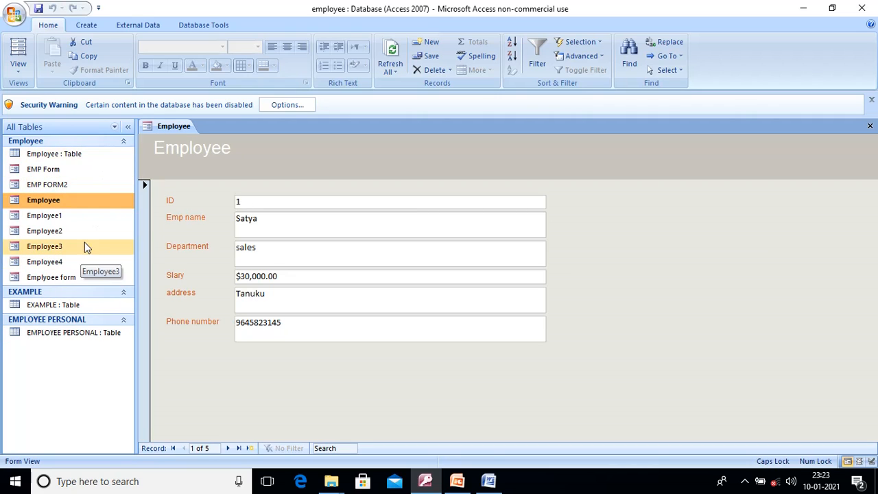
double_click(102, 152)
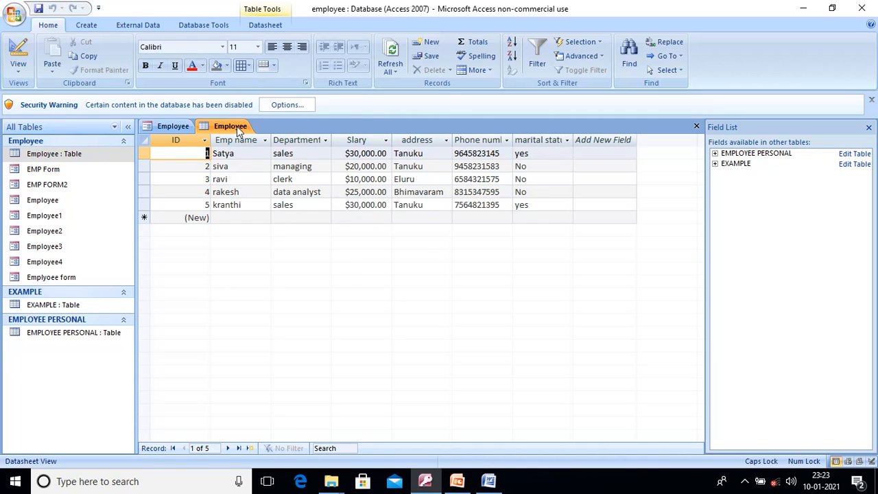
left_click(83, 24)
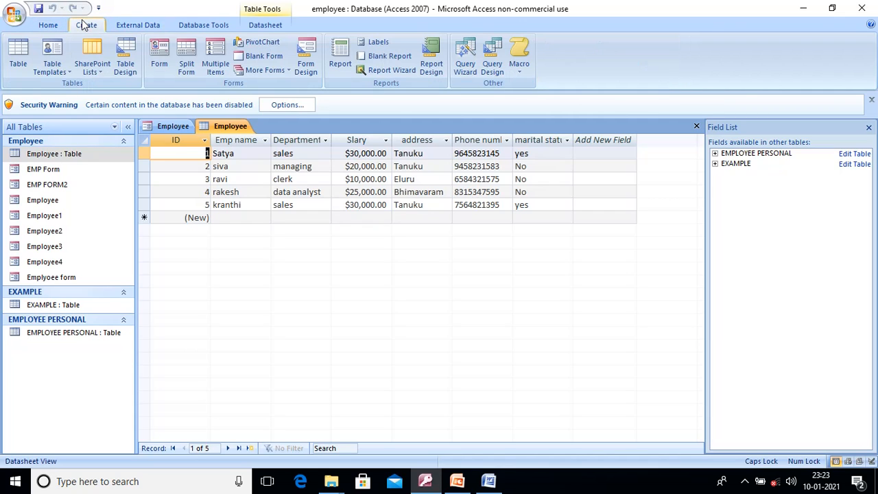